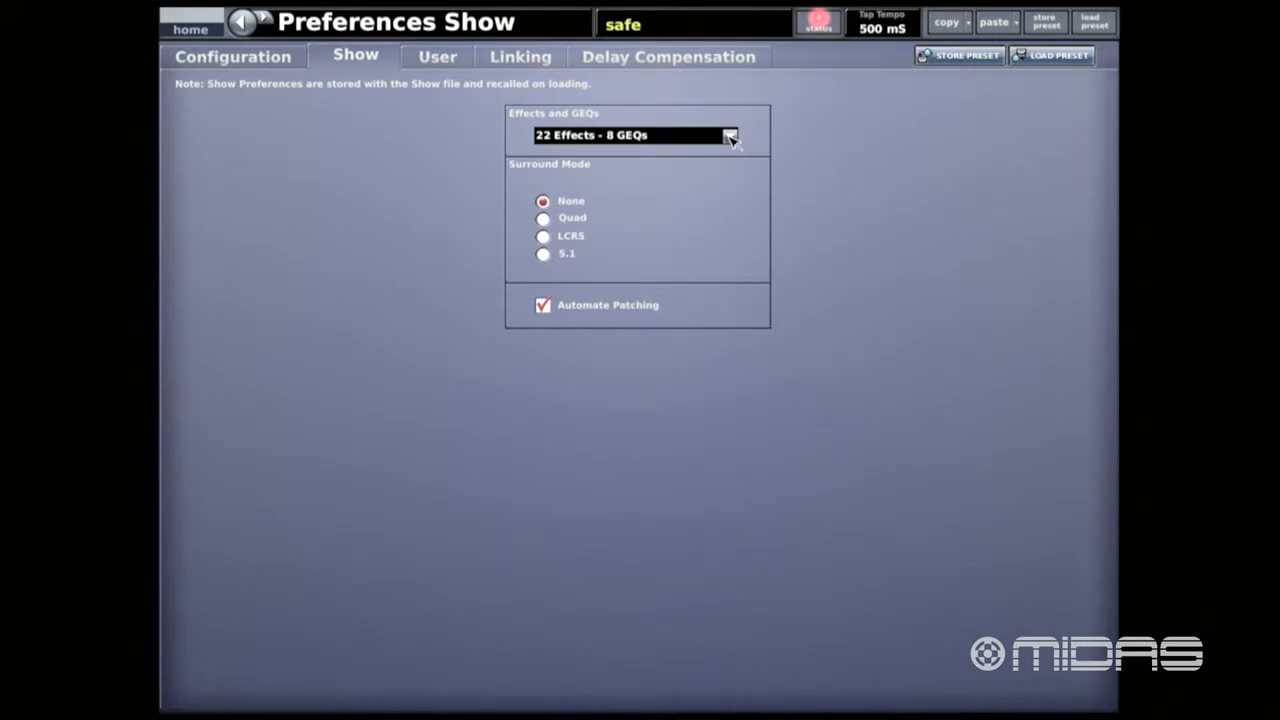
# - Review the available combinations of effects and GEQs in the show preferences, keeping the current choice
pyautogui.click(730, 136)
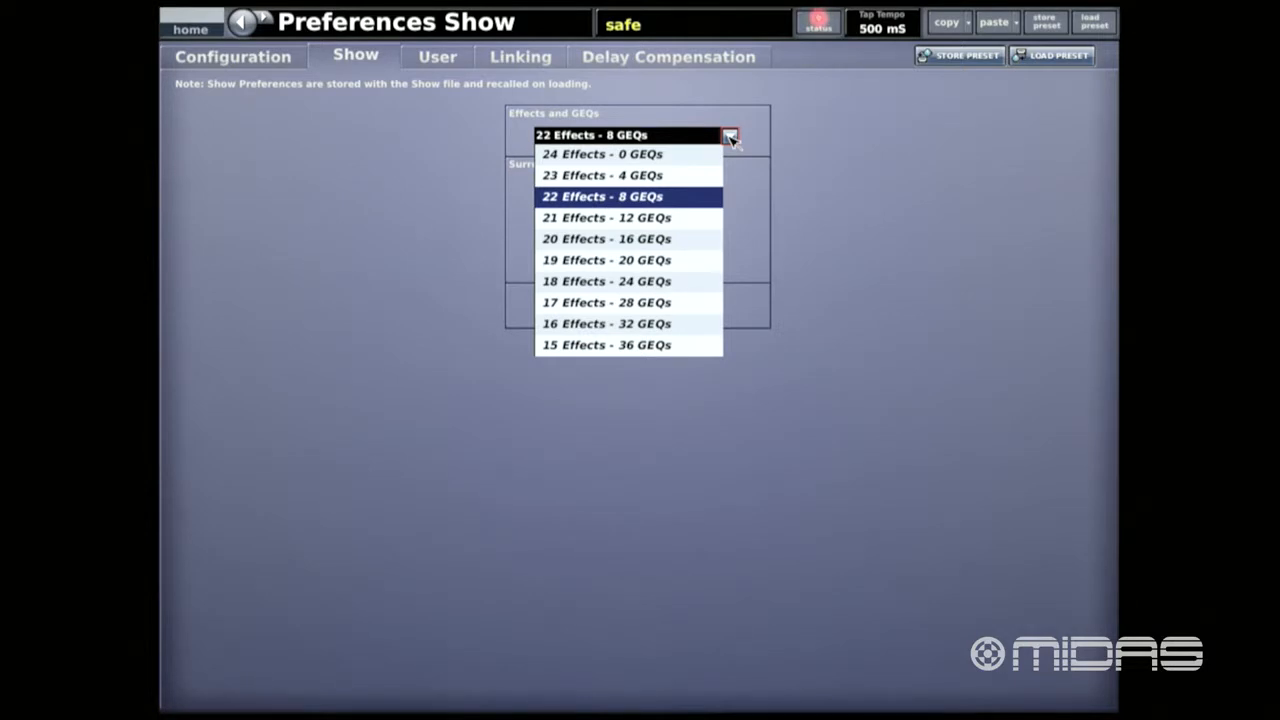
pyautogui.click(802, 232)
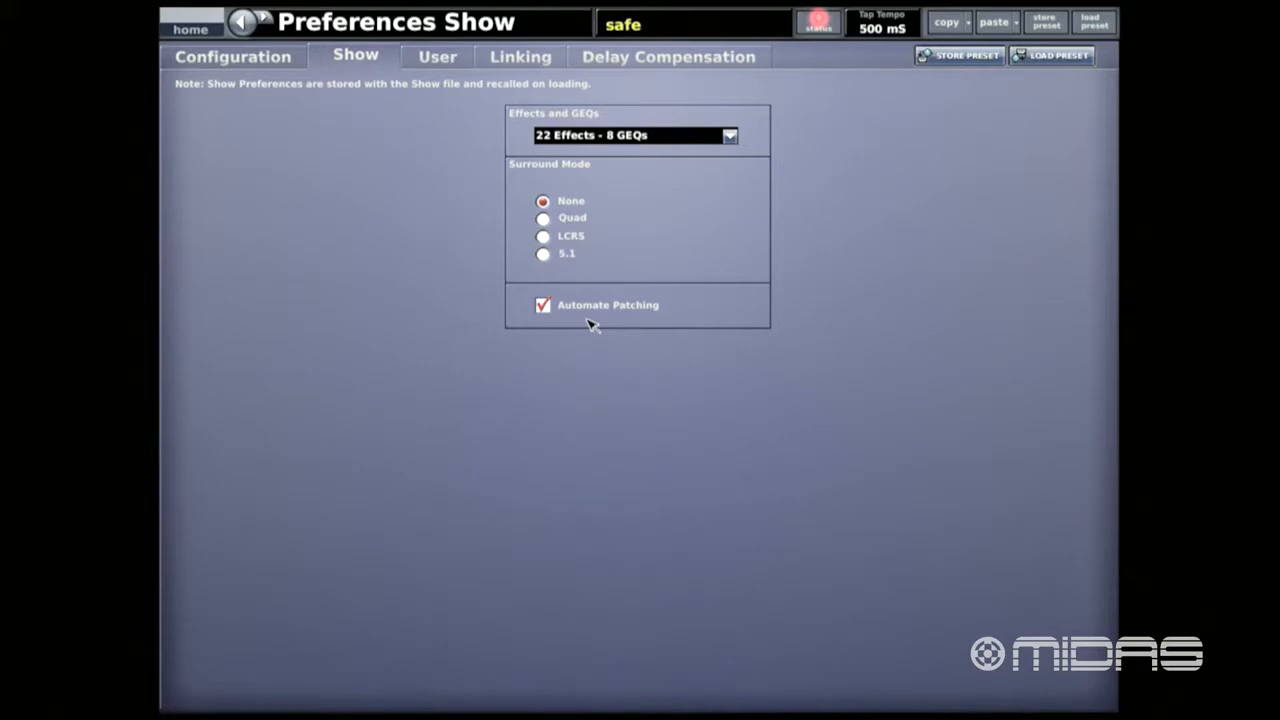
# - Open the AES50 device configuration from the Diagnostics page and set Stage Port 1's device type to DL151
pyautogui.click(818, 26)
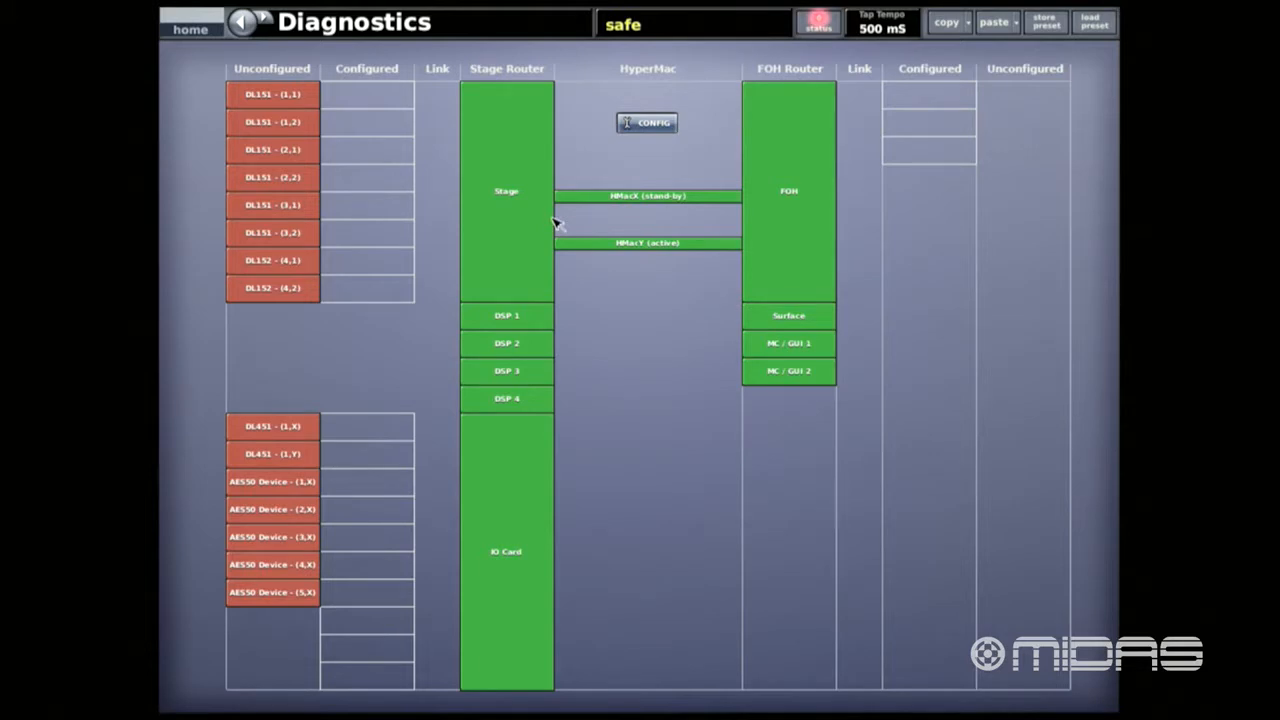
pyautogui.click(647, 122)
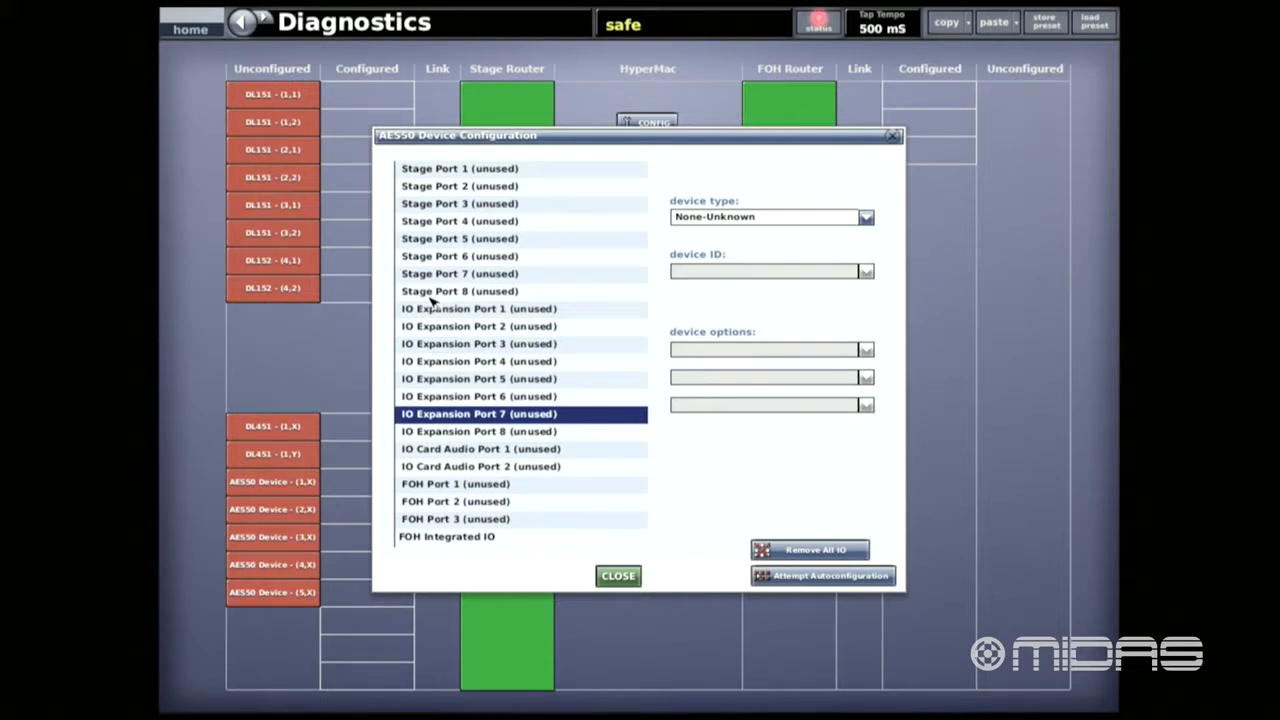
pyautogui.click(535, 172)
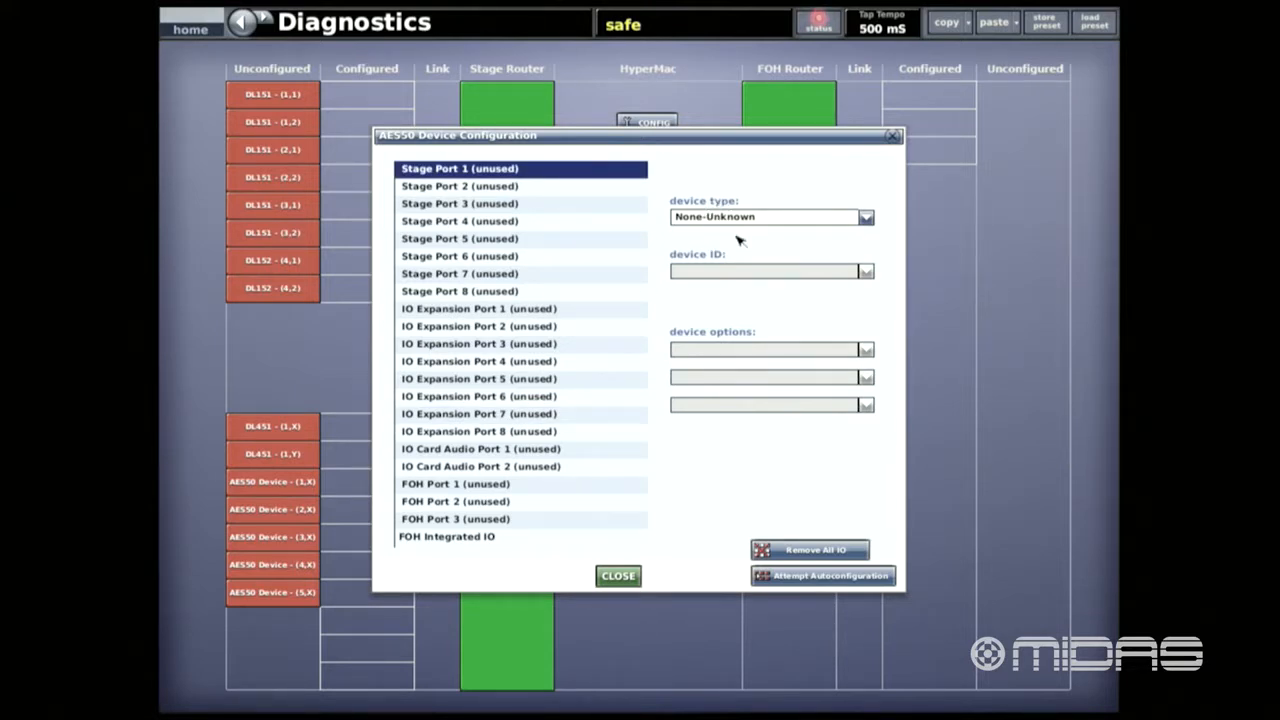
pyautogui.click(866, 218)
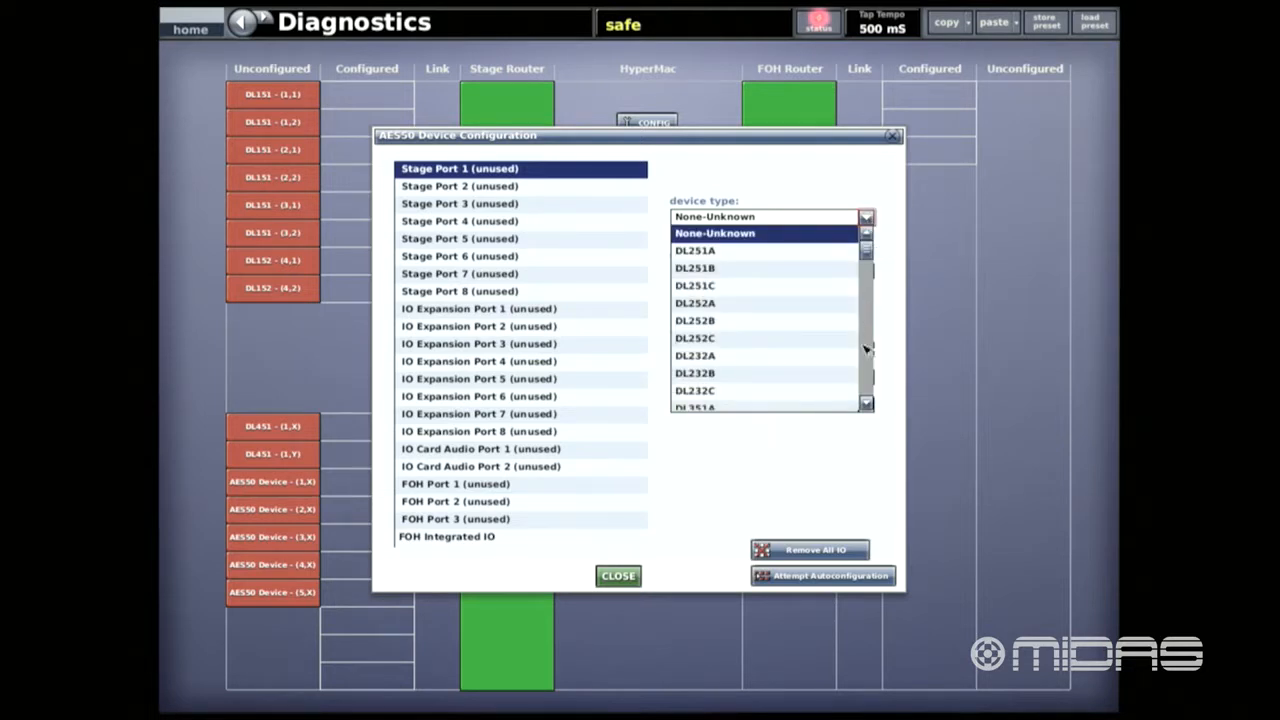
pyautogui.click(866, 404)
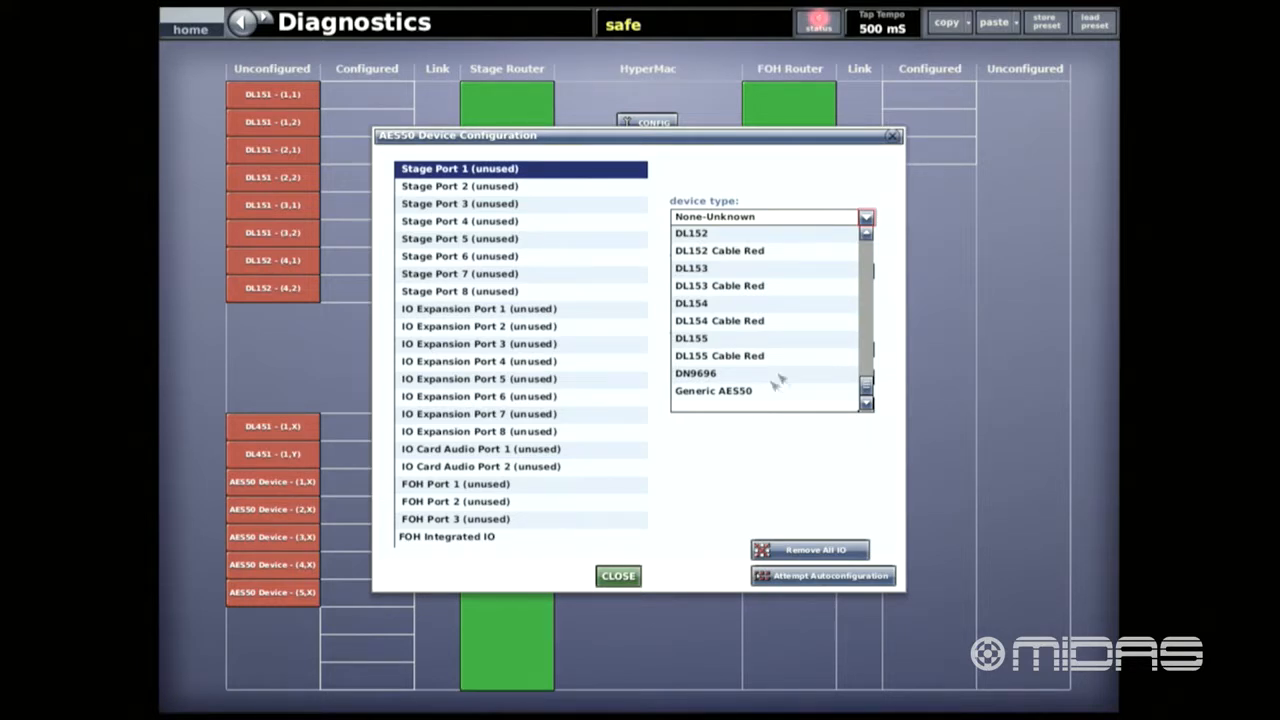
pyautogui.click(867, 236)
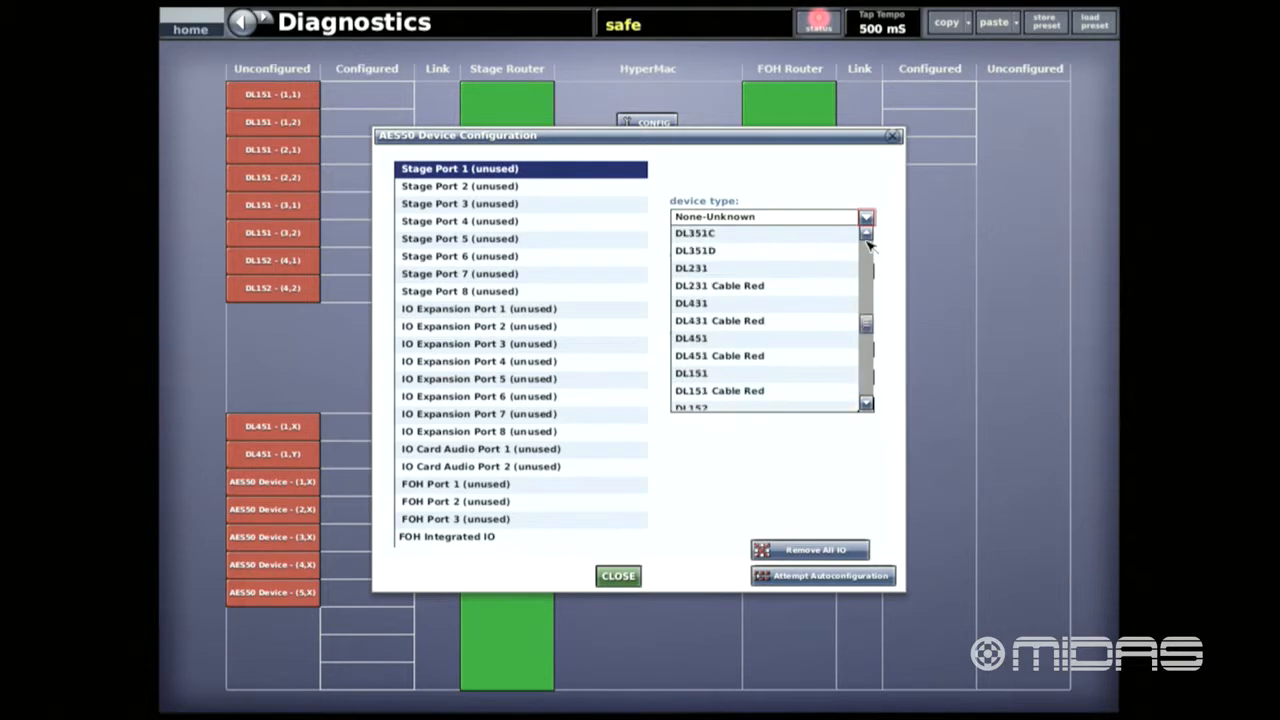
pyautogui.click(867, 403)
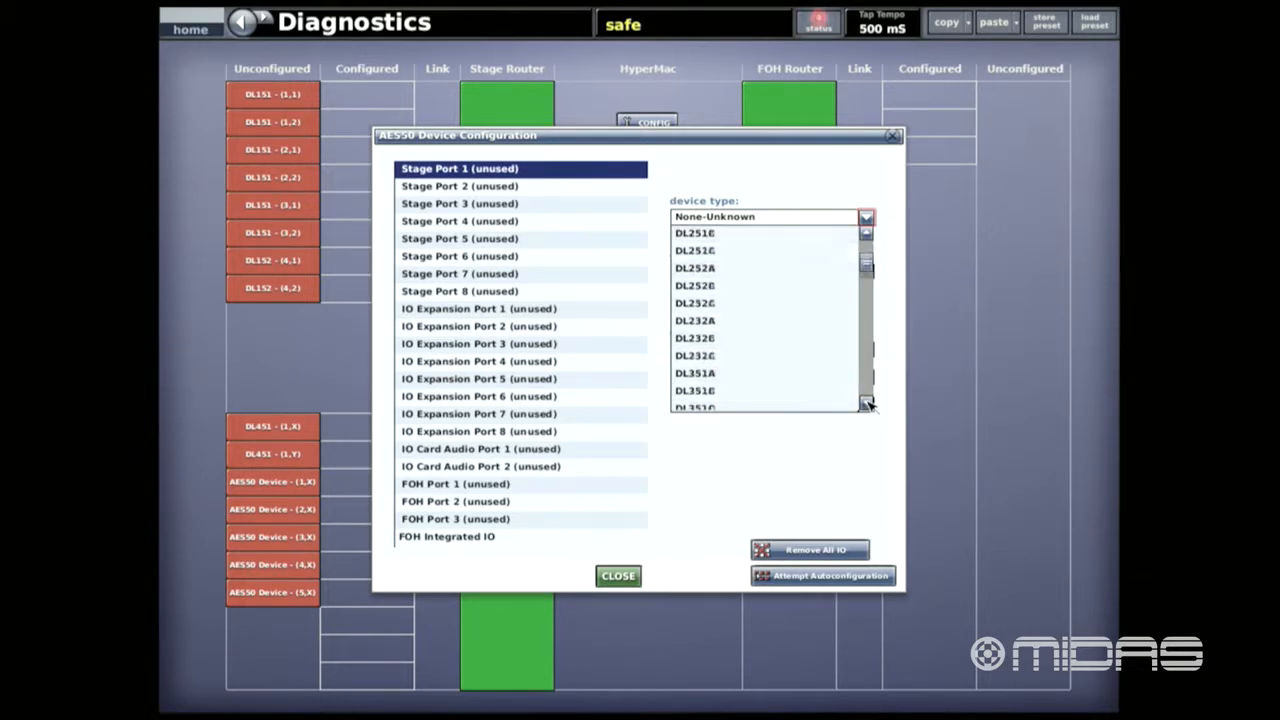
pyautogui.click(867, 403)
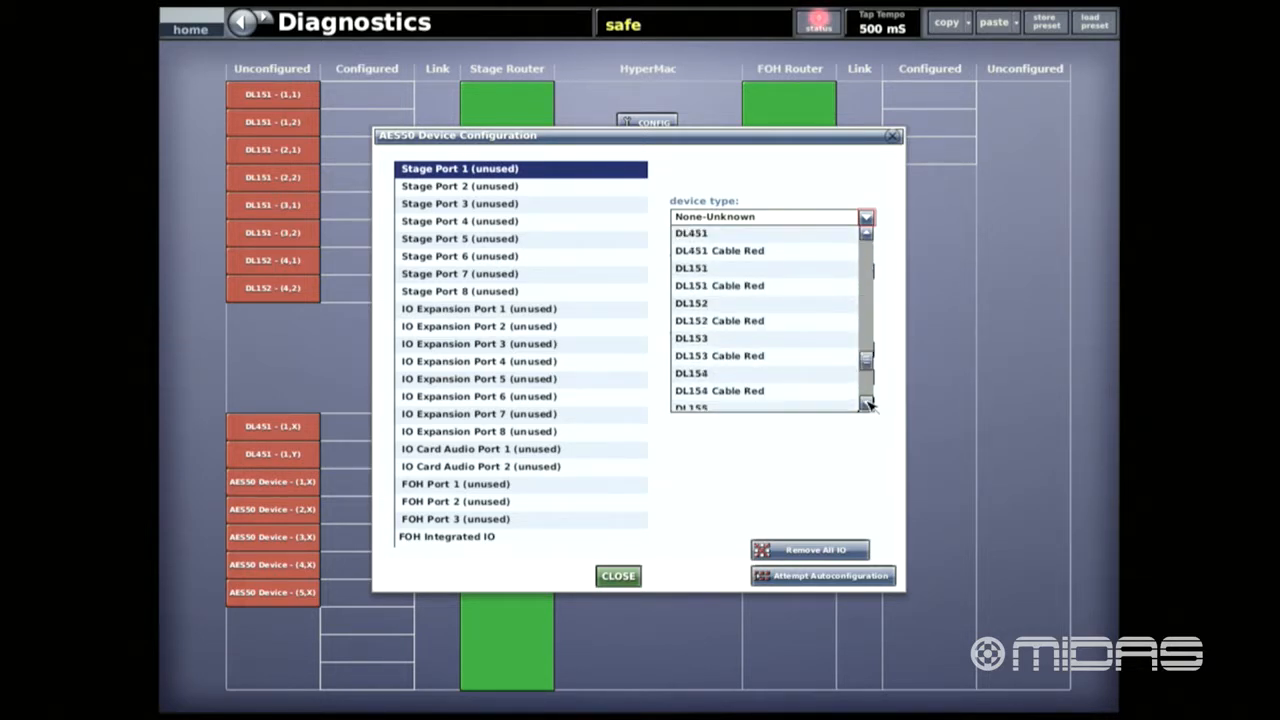
pyautogui.click(867, 403)
pyautogui.click(867, 403)
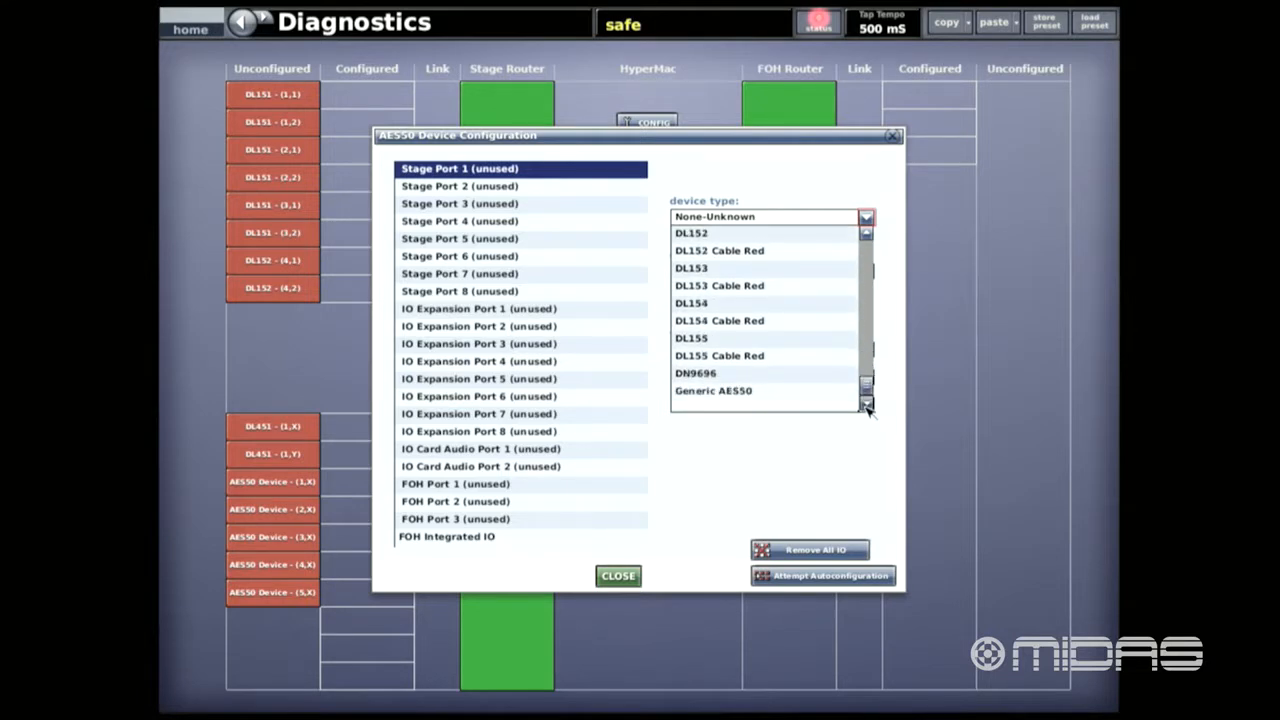
pyautogui.click(866, 234)
pyautogui.click(866, 234)
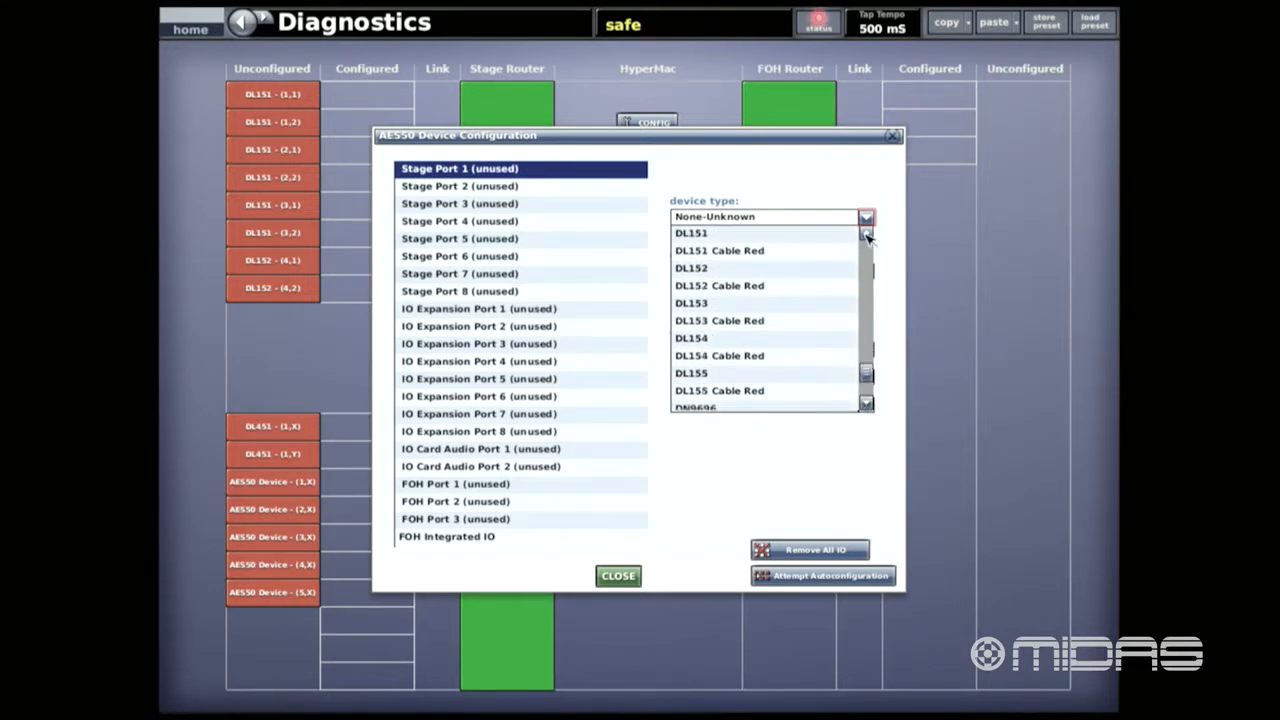
pyautogui.click(729, 236)
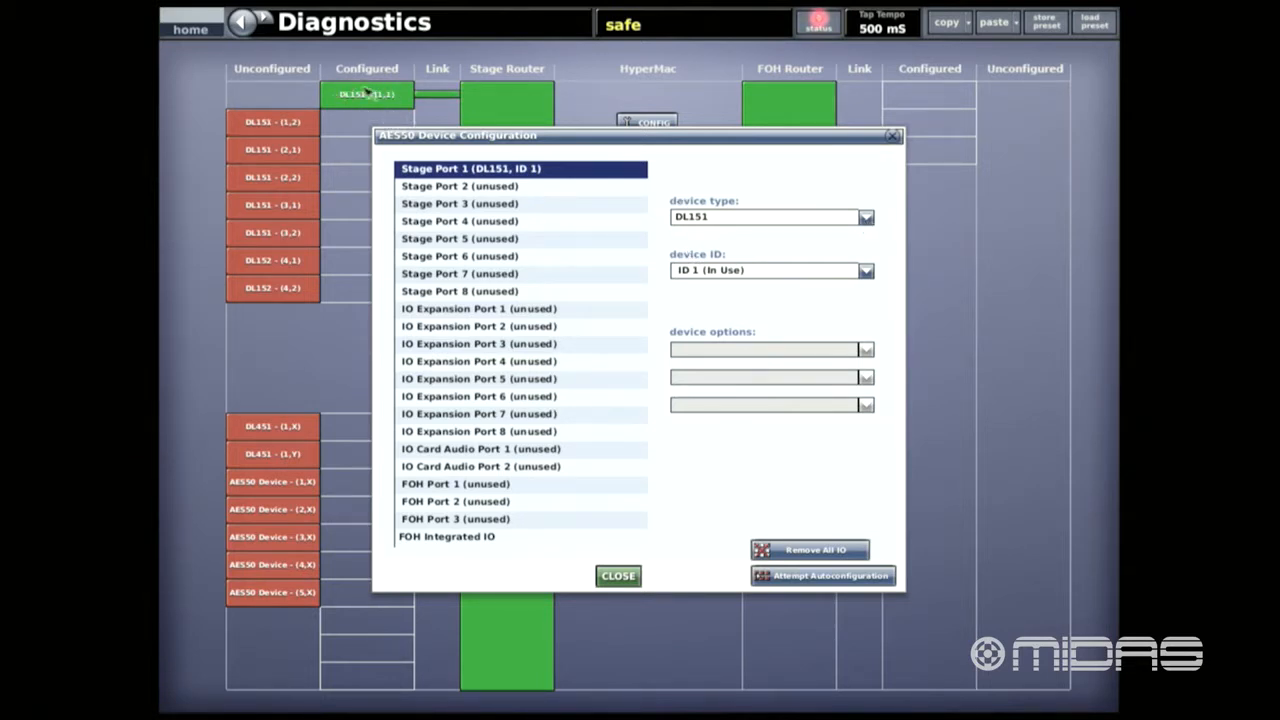
# - Set the device type of Stage Port 2 to DL151 Cable Red
pyautogui.click(494, 189)
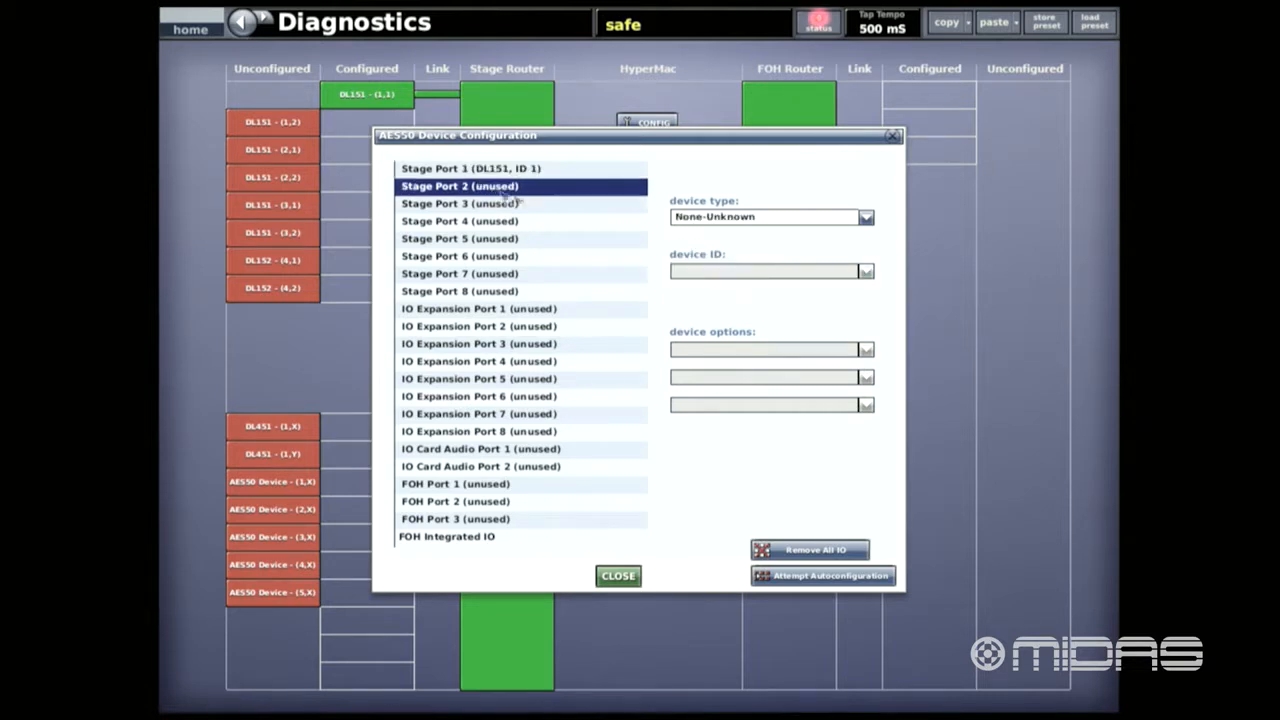
pyautogui.click(866, 218)
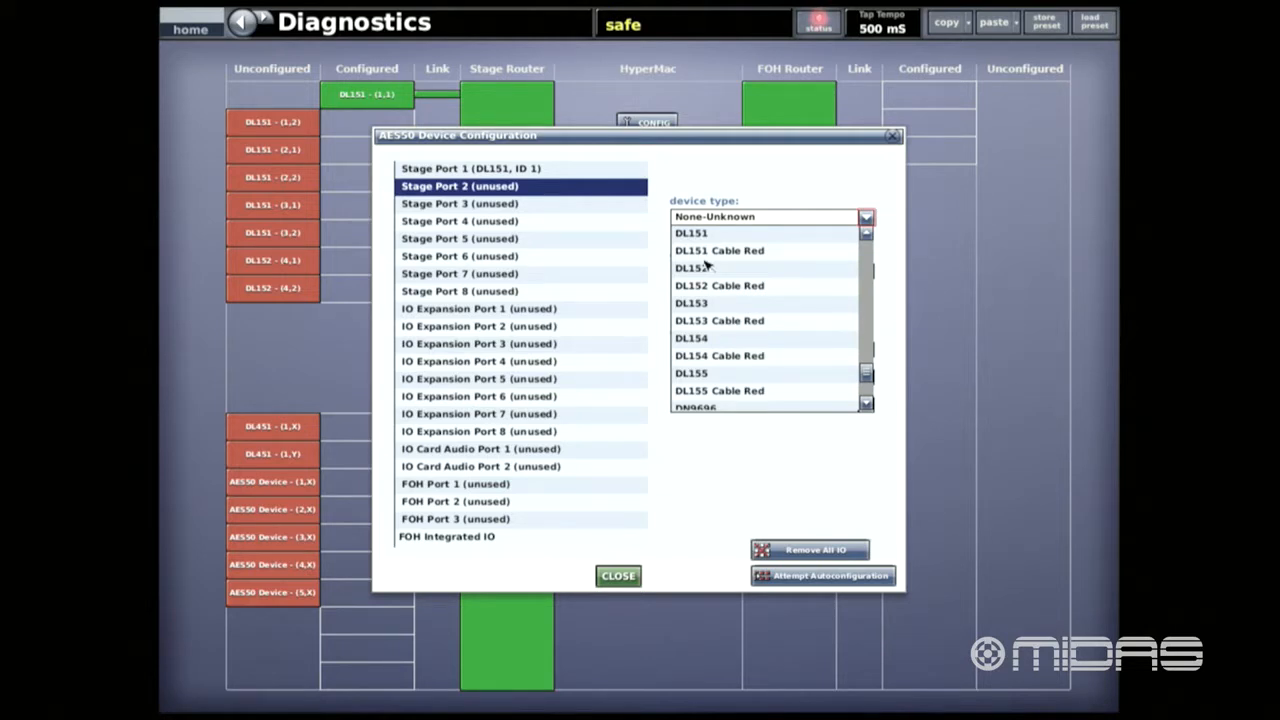
pyautogui.click(740, 252)
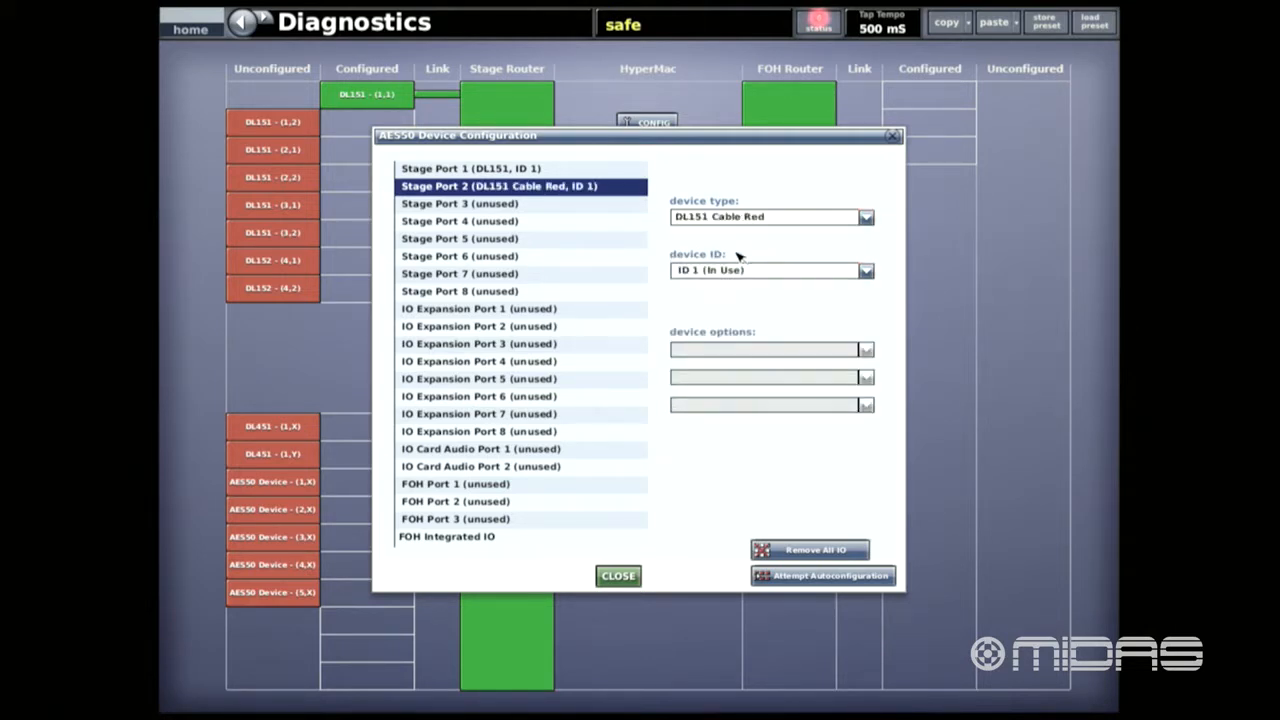
# - Assign DL151 to Stage Port 3 and DL151 Cable Red to Stage Port 4
pyautogui.click(511, 204)
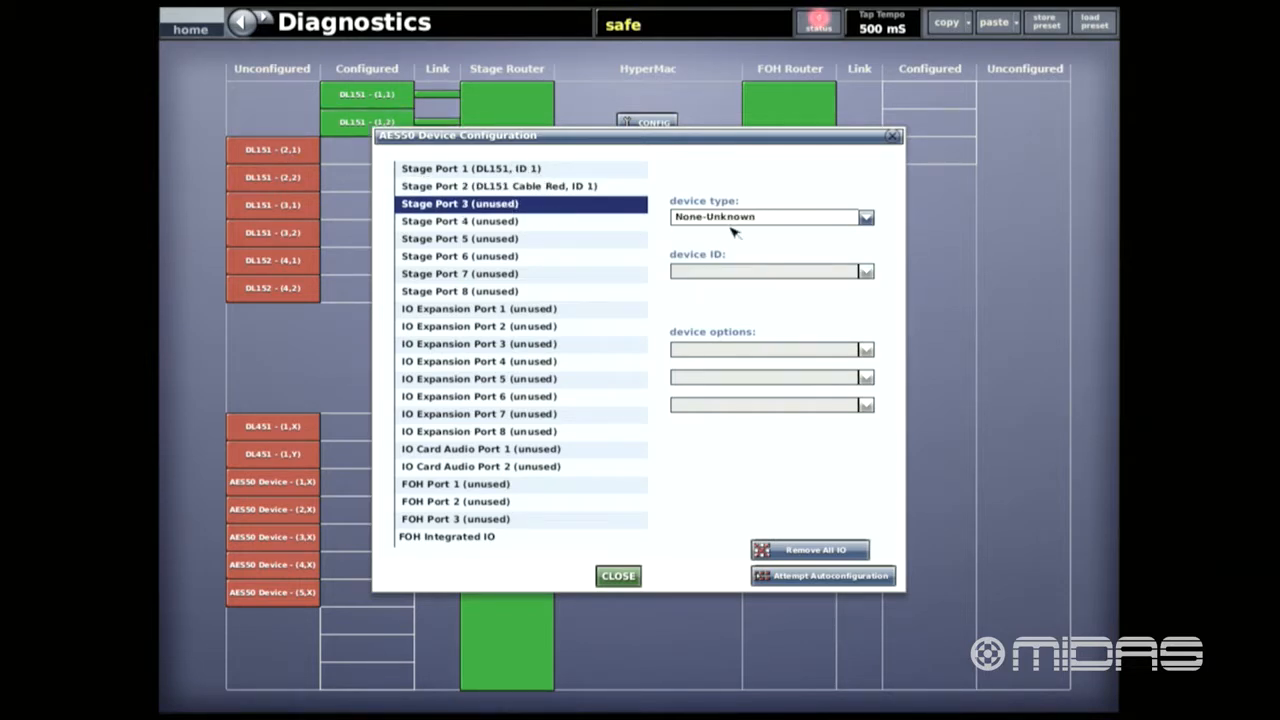
pyautogui.click(866, 217)
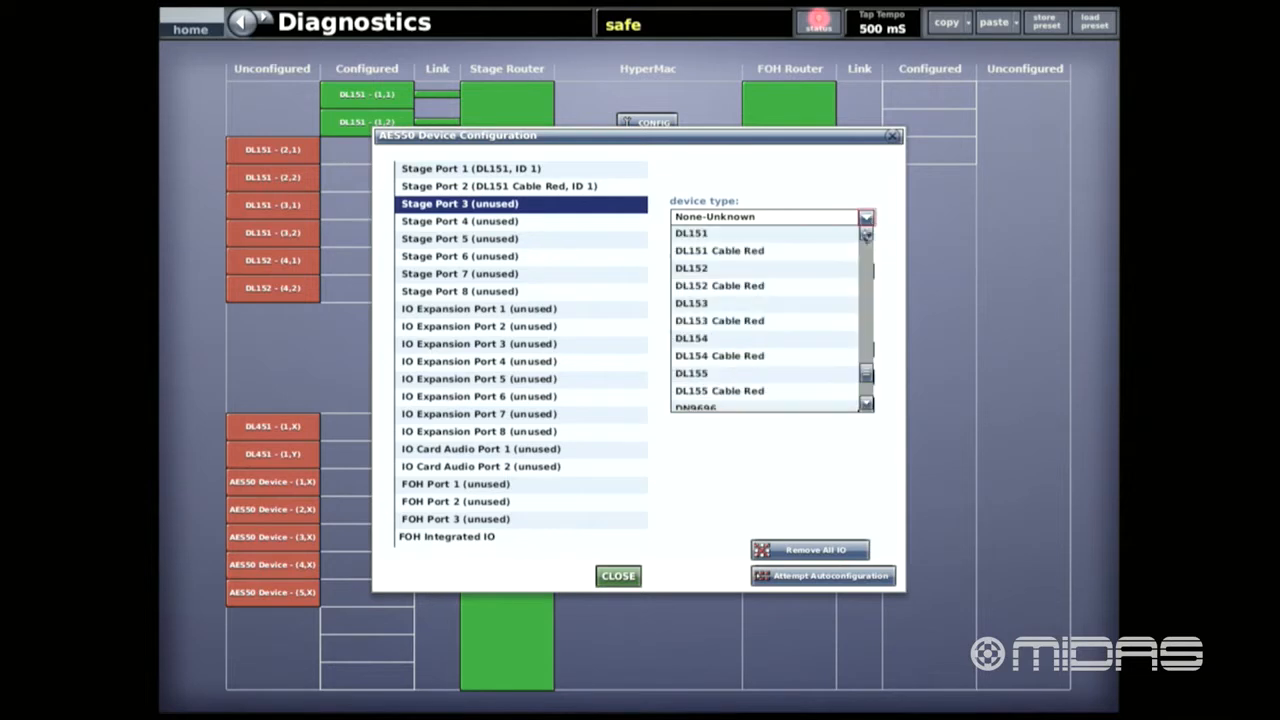
pyautogui.click(690, 235)
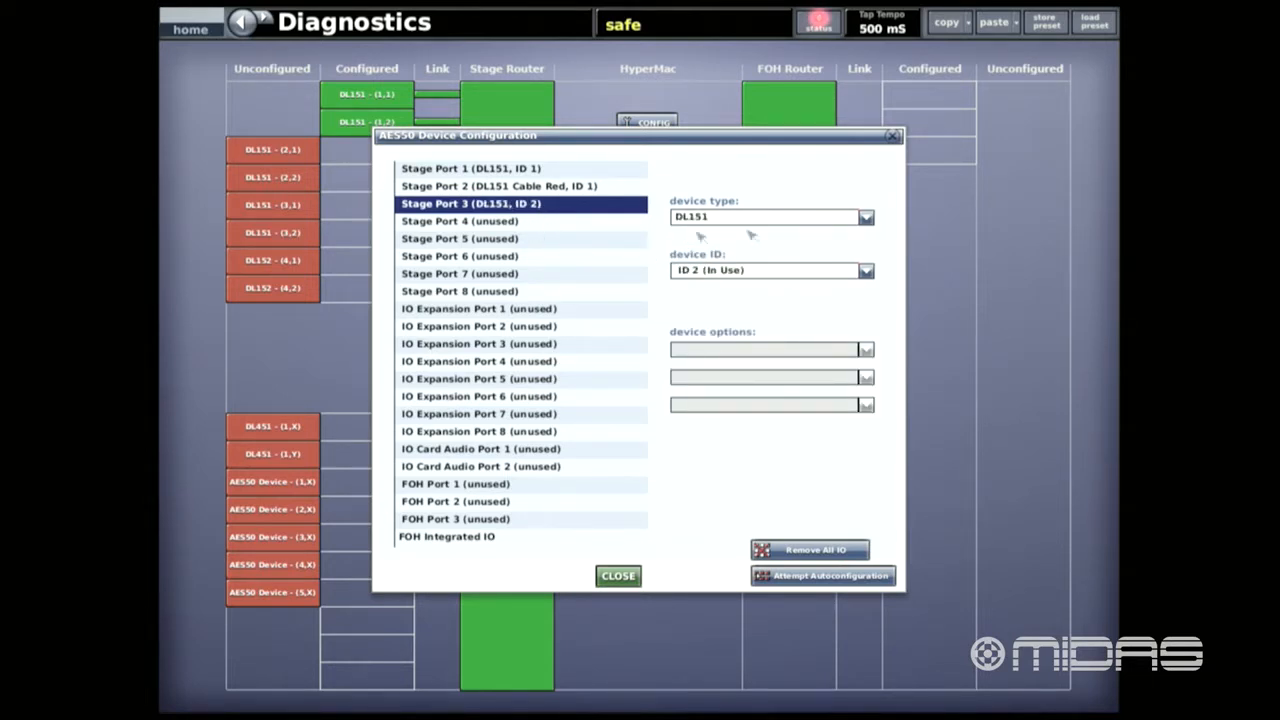
pyautogui.click(868, 219)
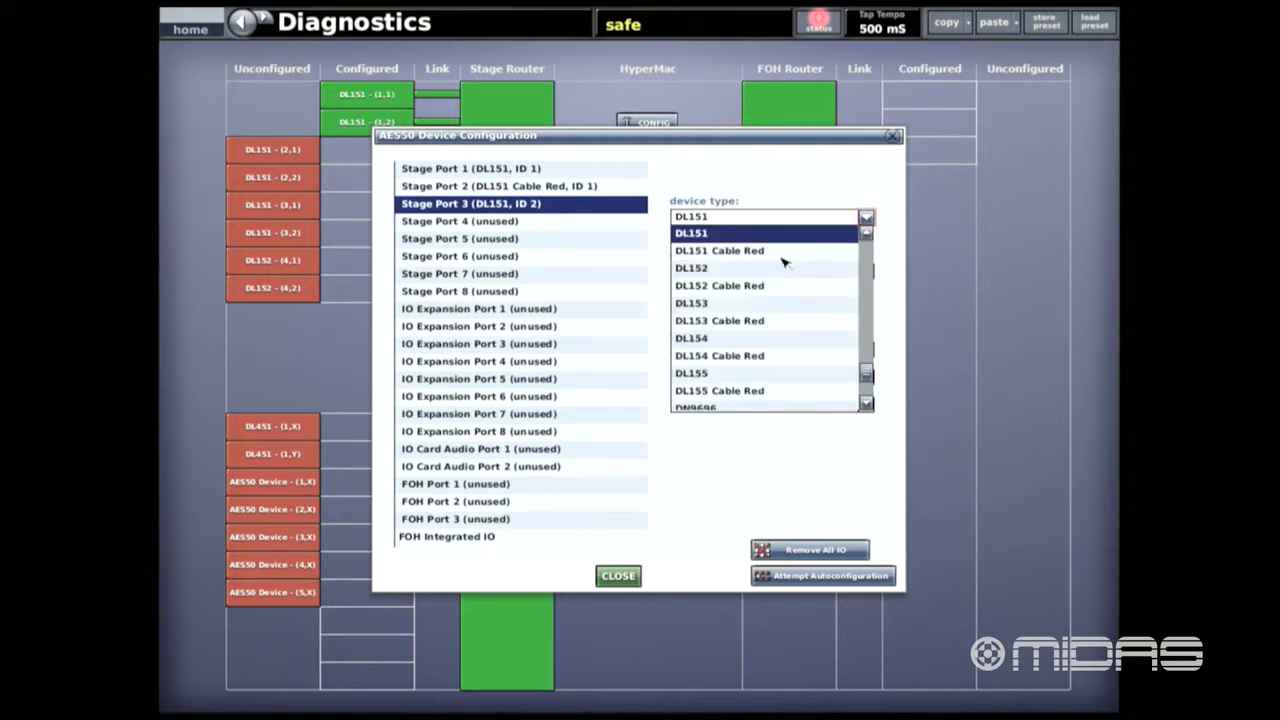
pyautogui.click(530, 224)
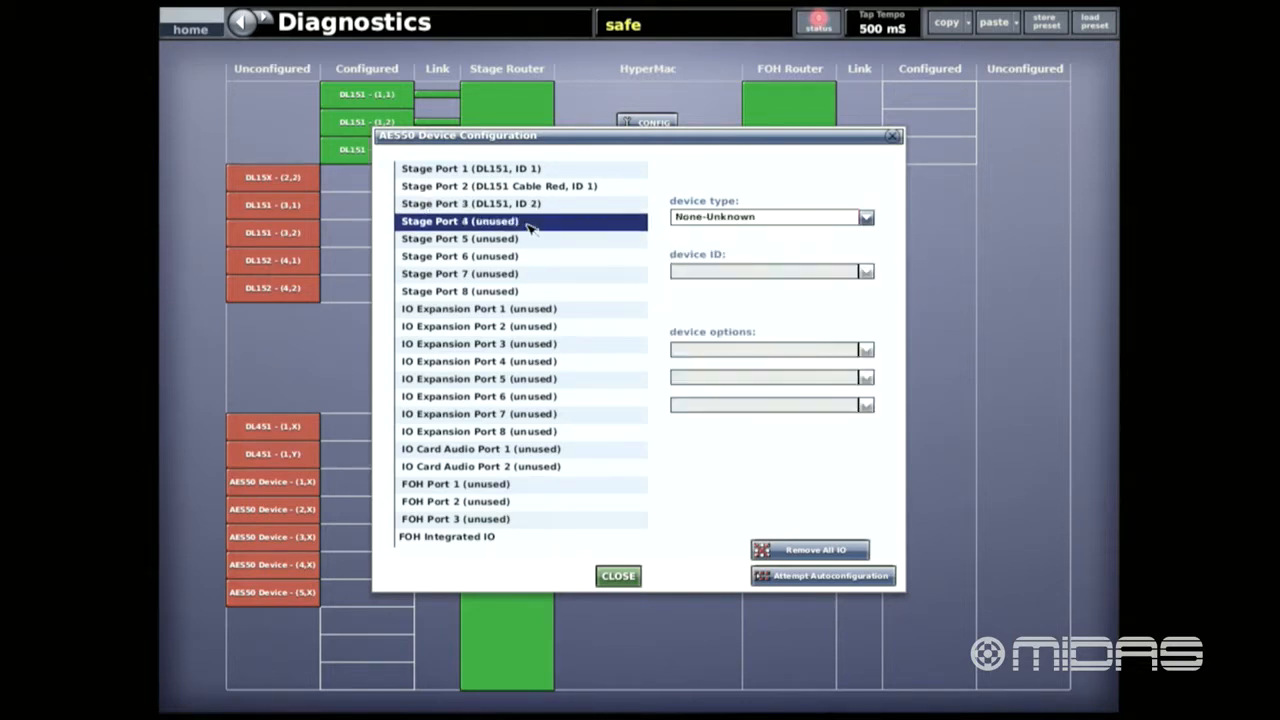
pyautogui.click(866, 218)
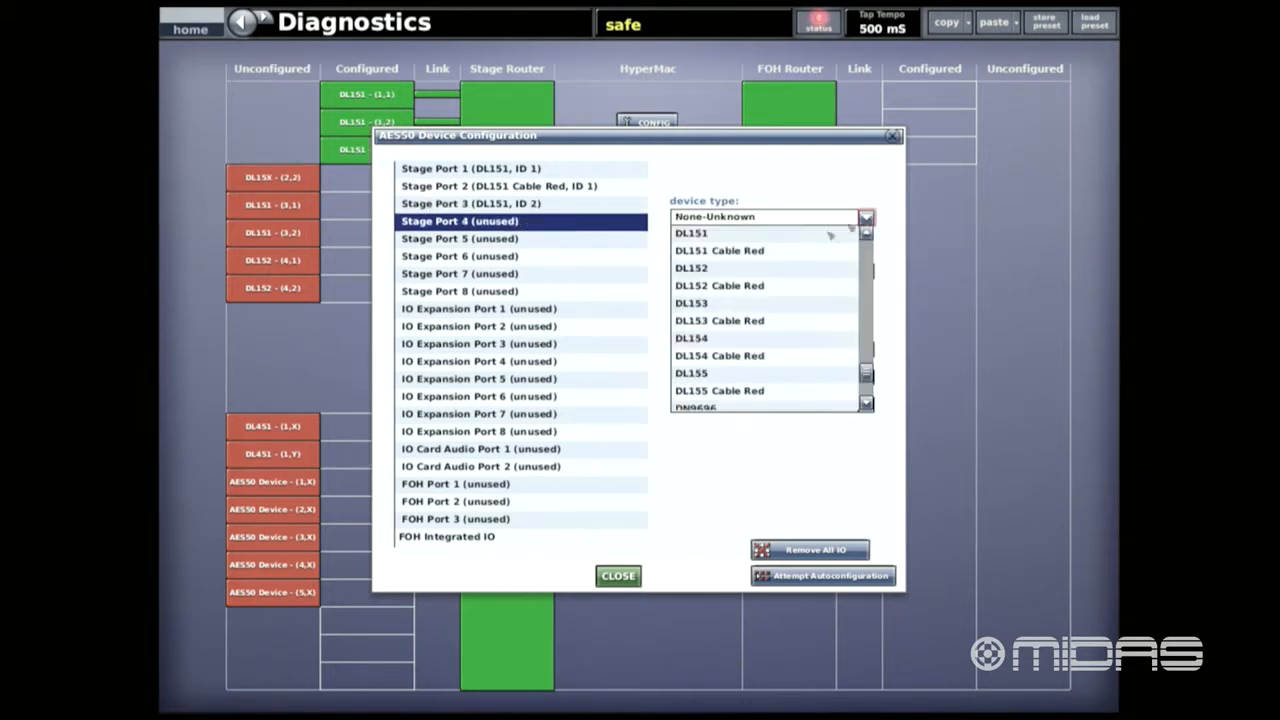
pyautogui.click(737, 252)
# - Assign DL151 to Stage Port 5 and DL151 Cable Red to Stage Port 6
pyautogui.click(514, 242)
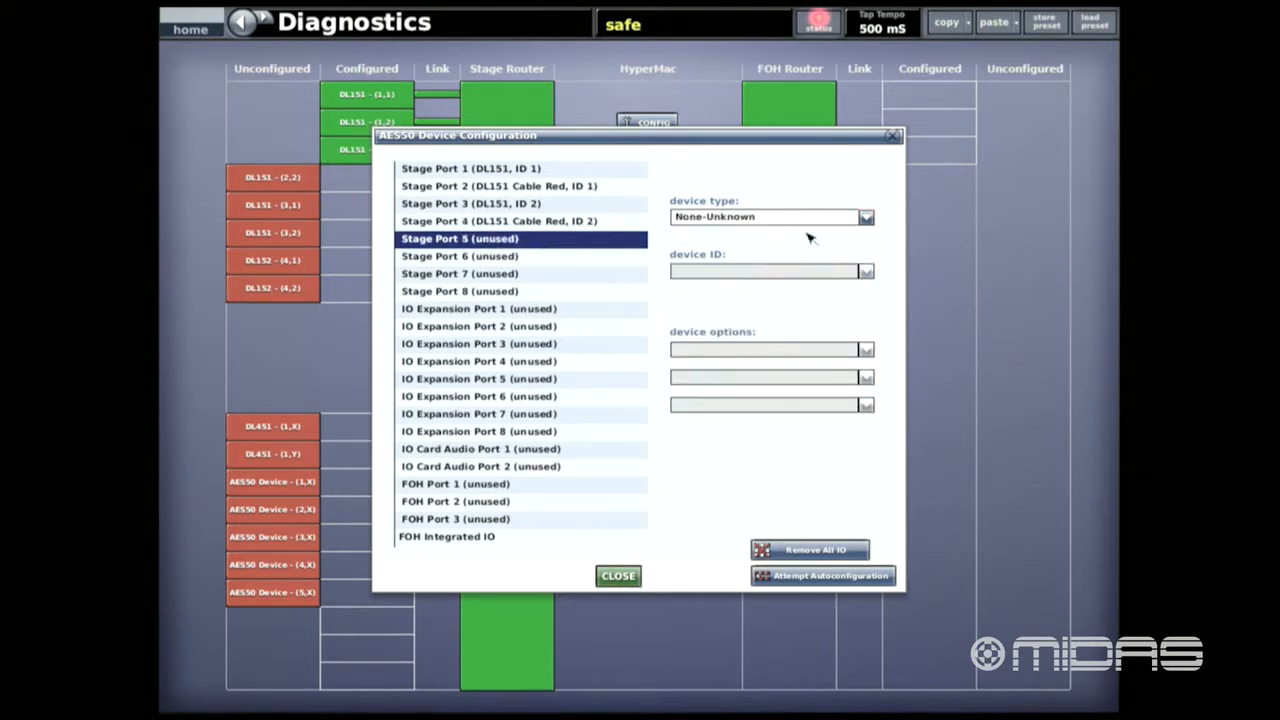
pyautogui.click(872, 219)
pyautogui.click(729, 240)
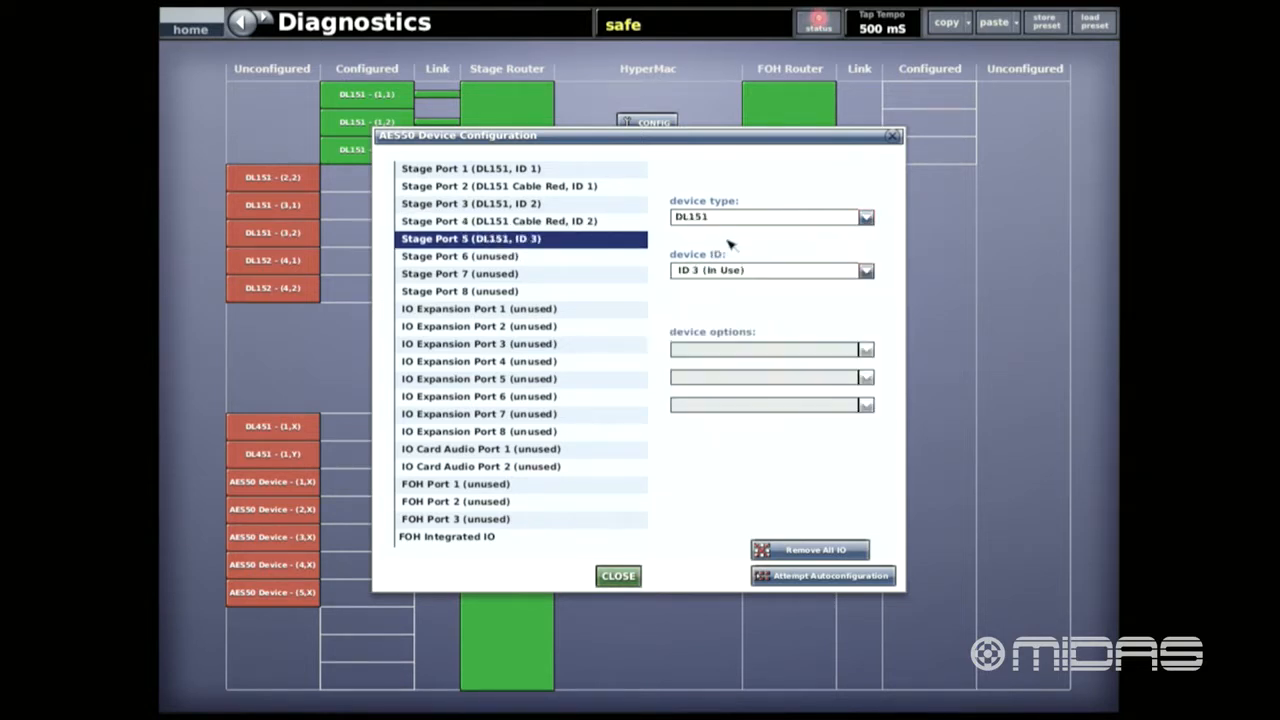
pyautogui.click(524, 259)
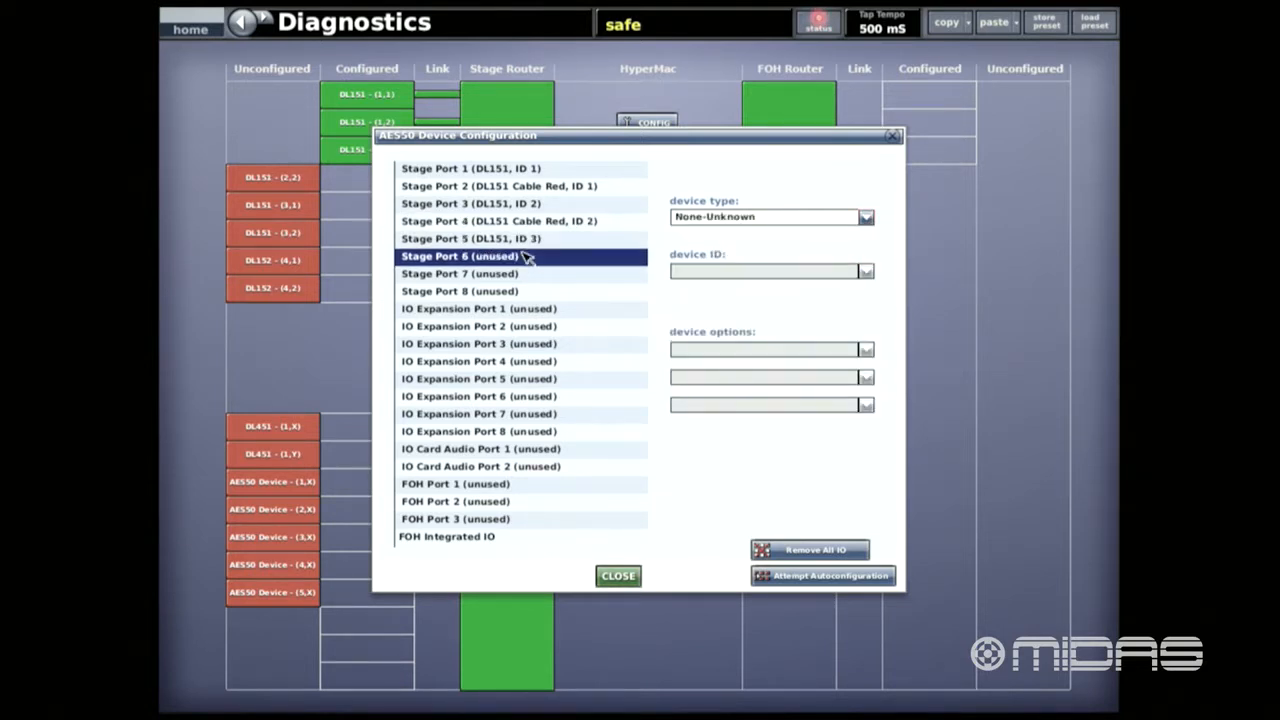
pyautogui.click(867, 218)
pyautogui.click(755, 253)
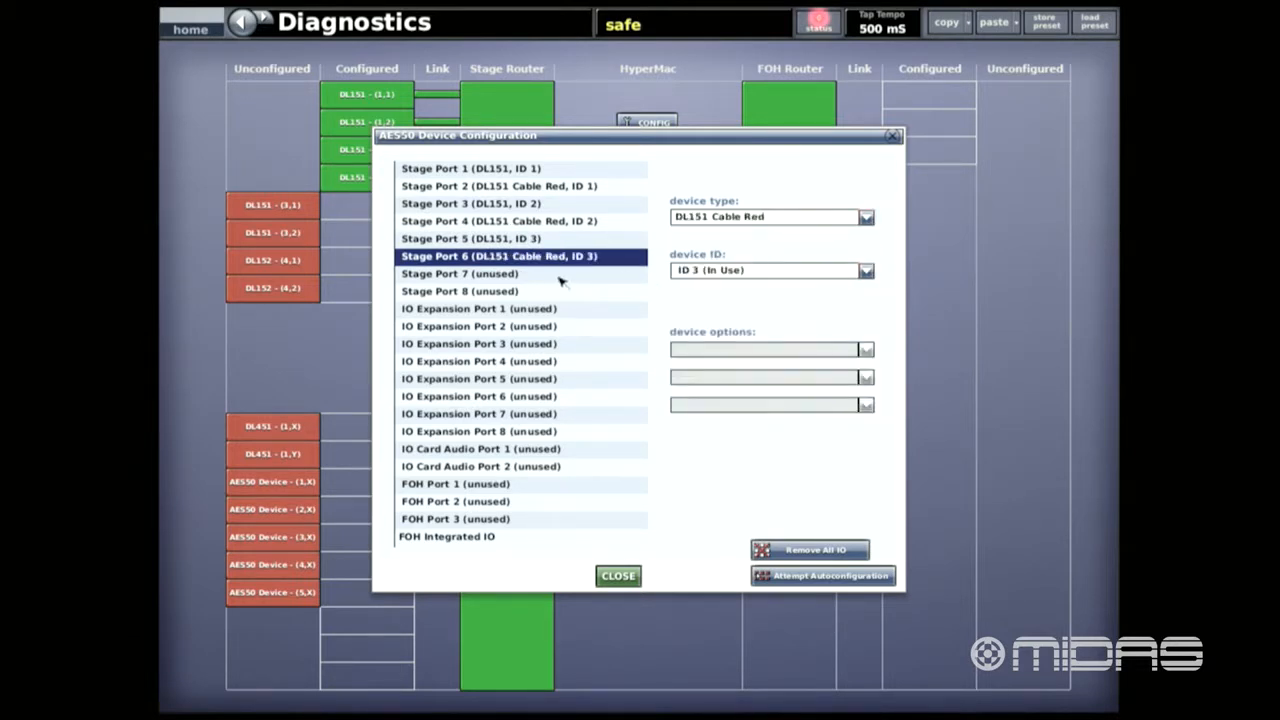
# - Assign DL152 to Stage Port 7 and DL152 Cable Red to Stage Port 8, and close the device configuration
pyautogui.click(548, 276)
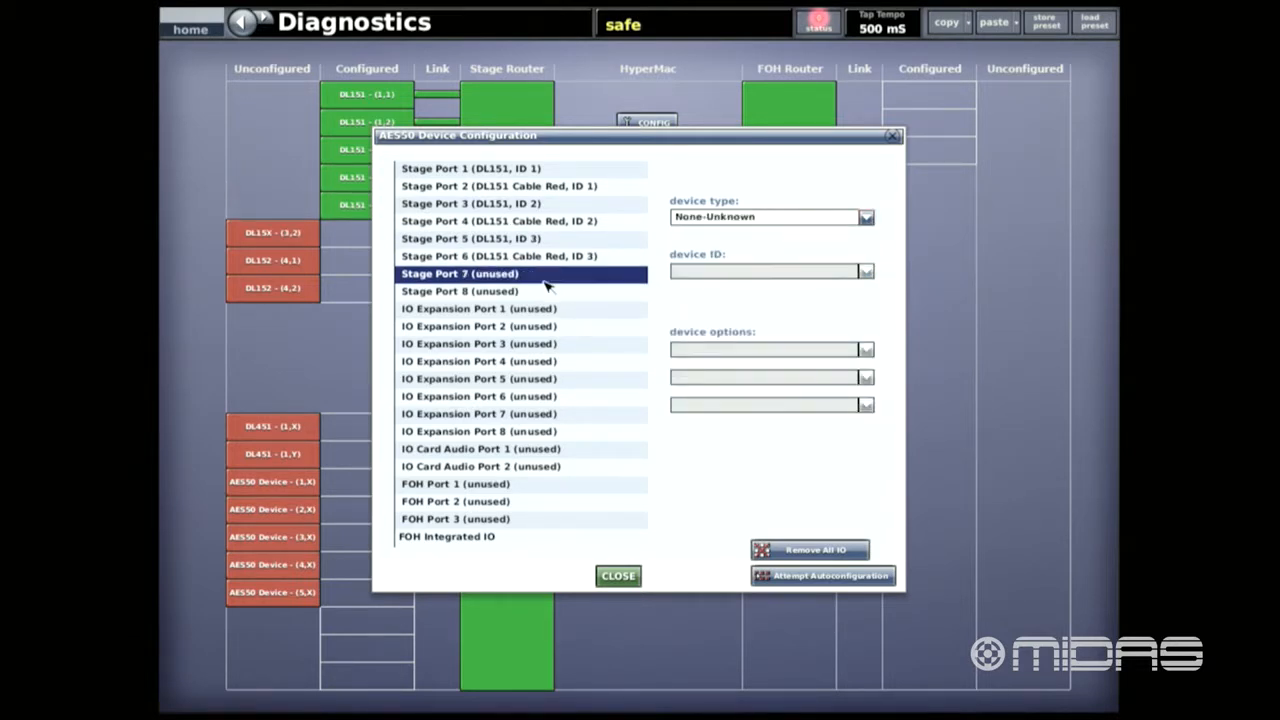
pyautogui.click(866, 217)
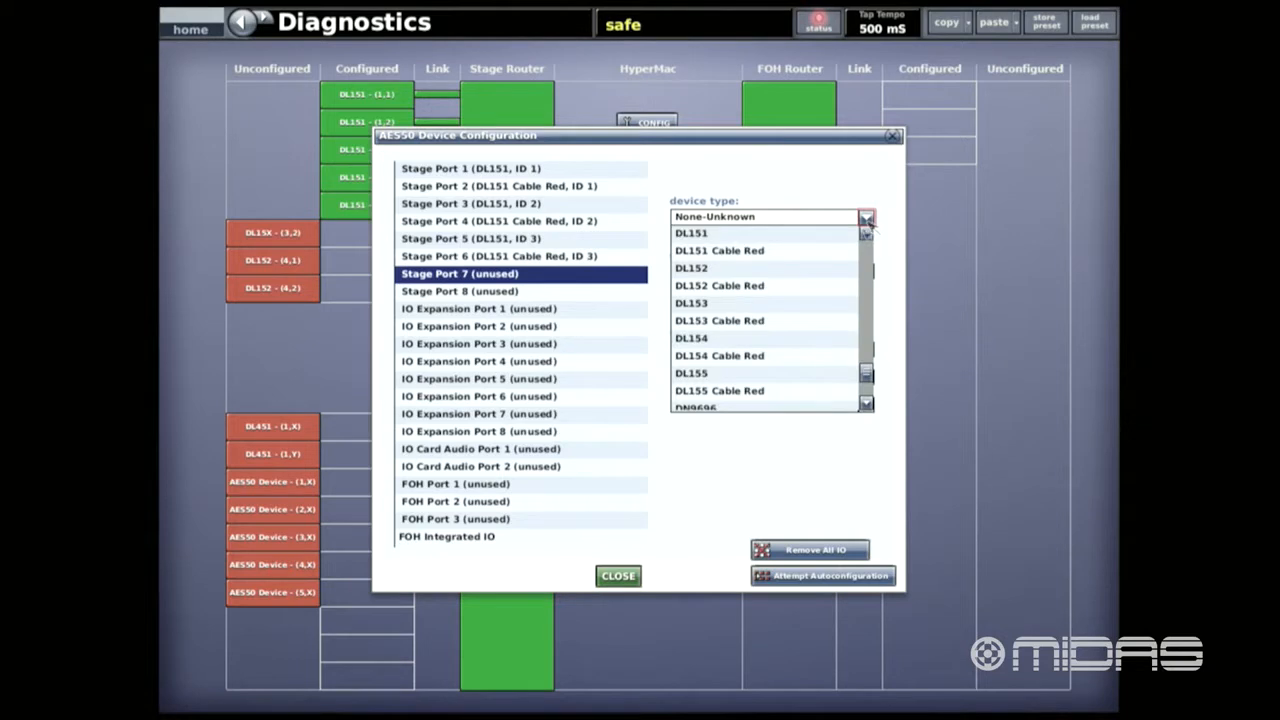
pyautogui.click(708, 269)
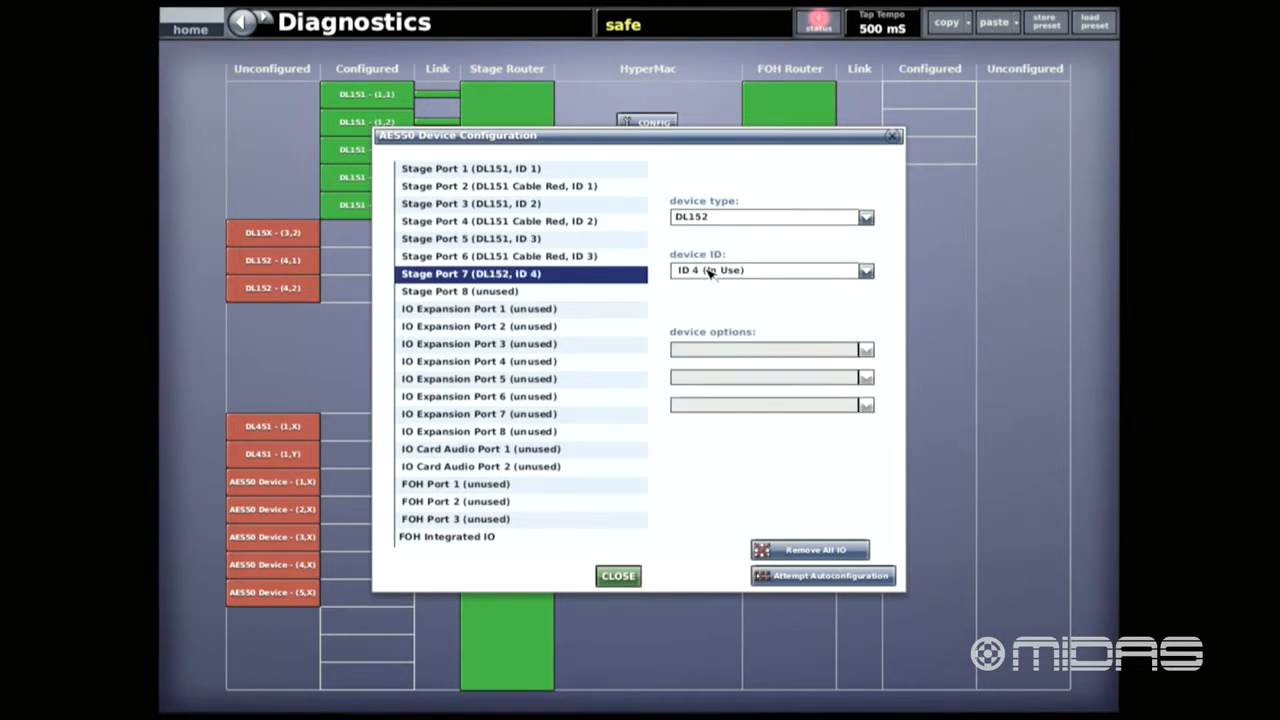
pyautogui.click(502, 297)
pyautogui.click(866, 217)
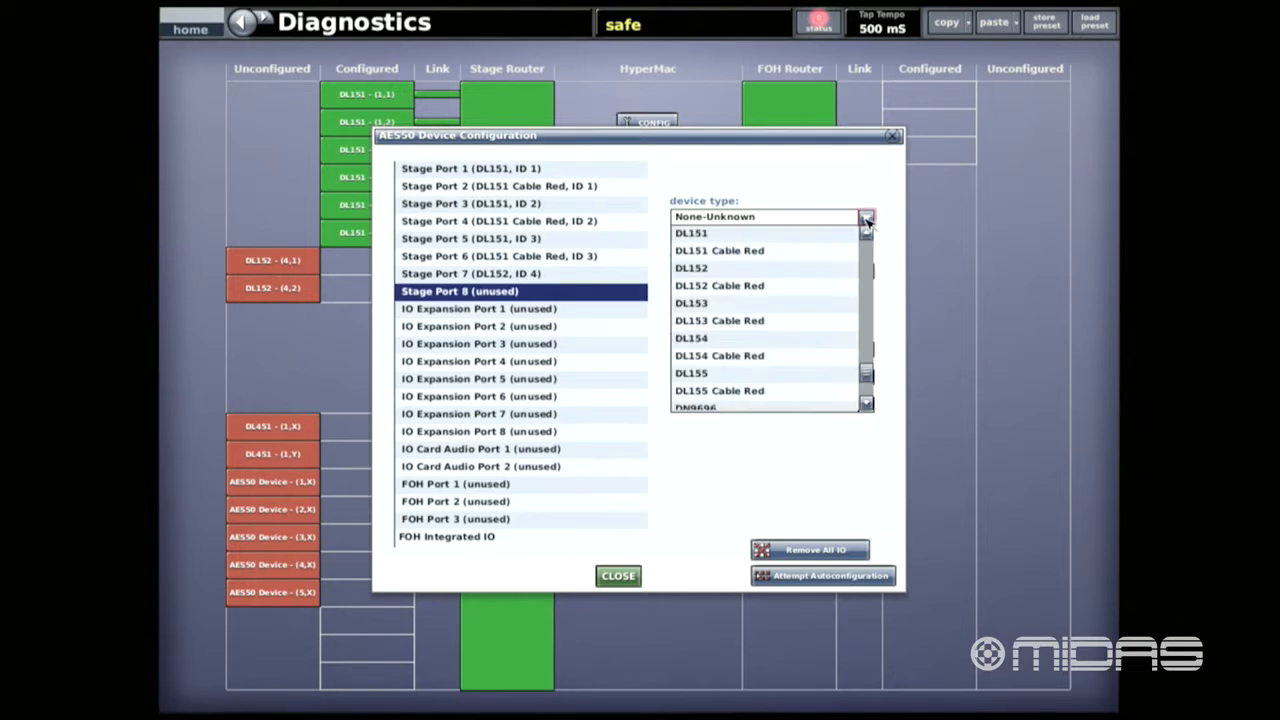
pyautogui.click(745, 290)
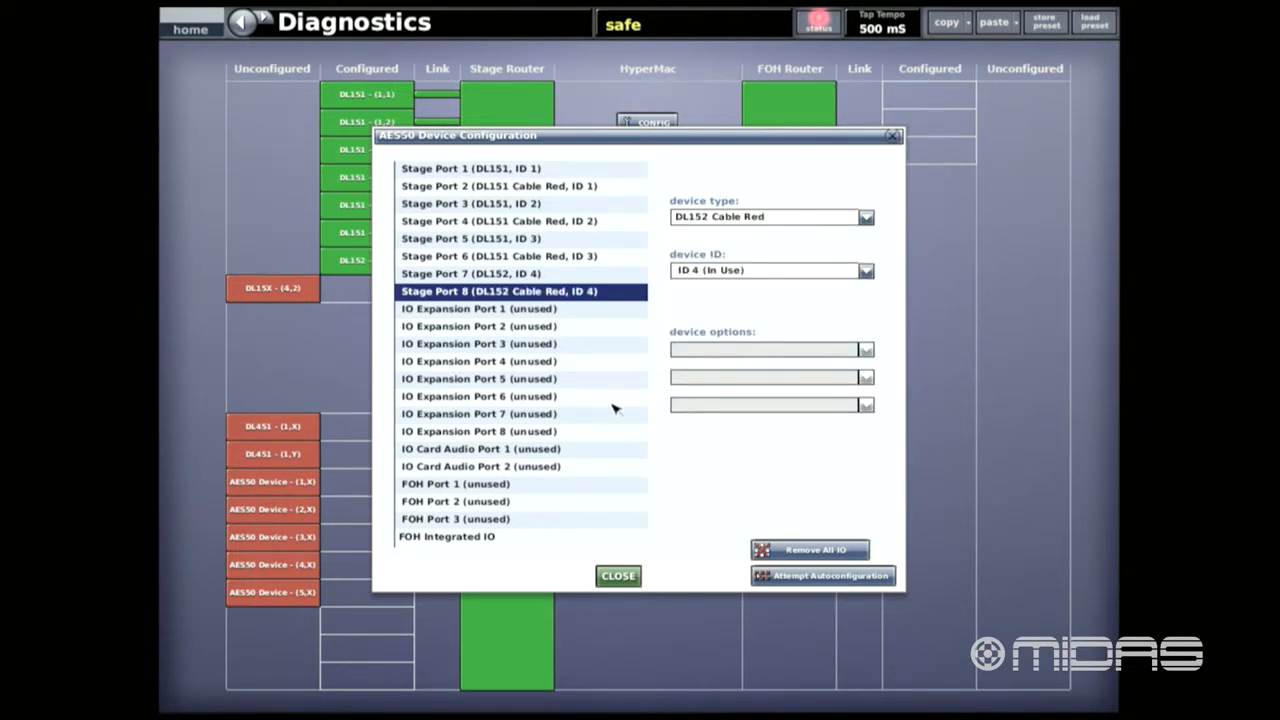
pyautogui.click(618, 576)
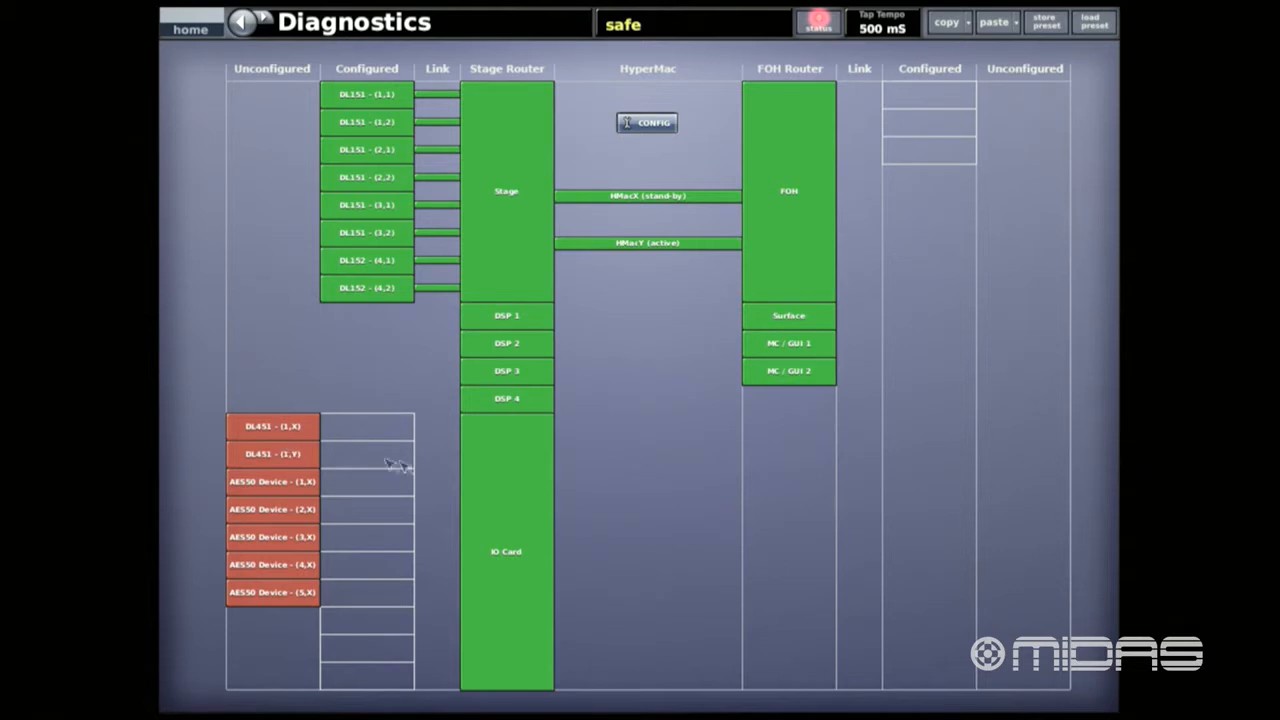
# - Reopen the AES50 device configuration and set the device type of IO Expansion Port 1 to DL451
pyautogui.click(624, 126)
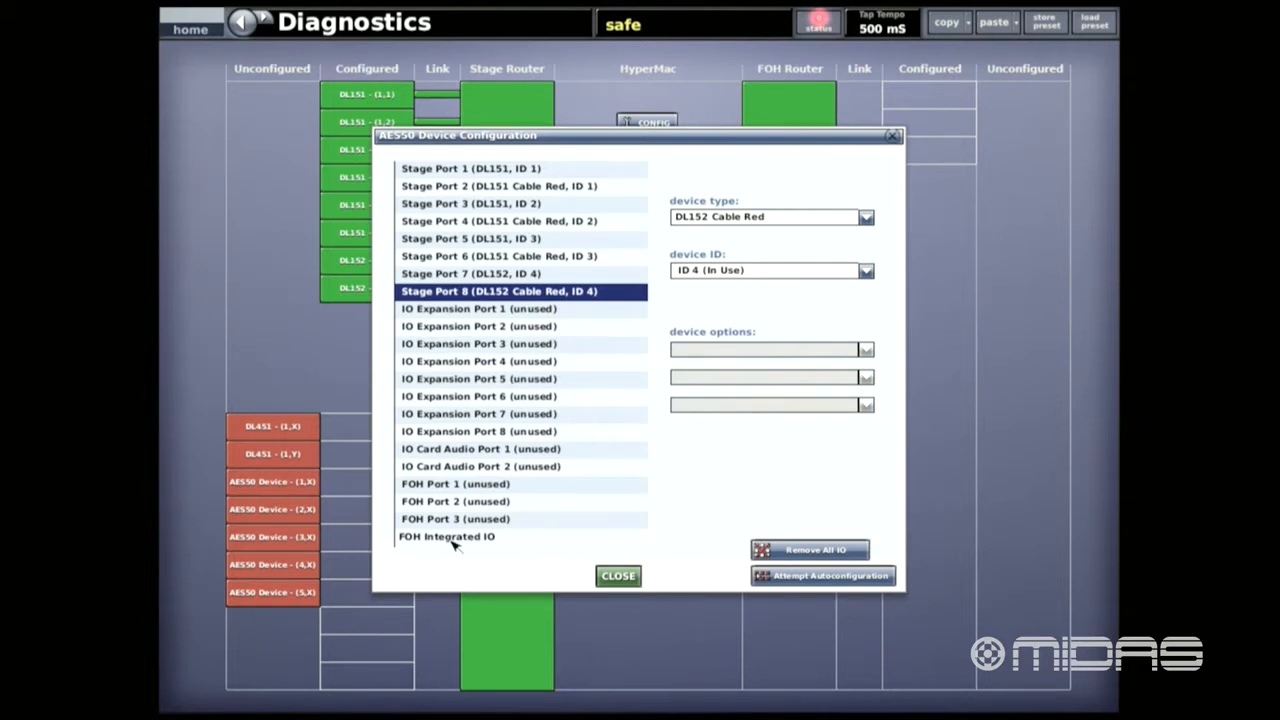
pyautogui.click(509, 312)
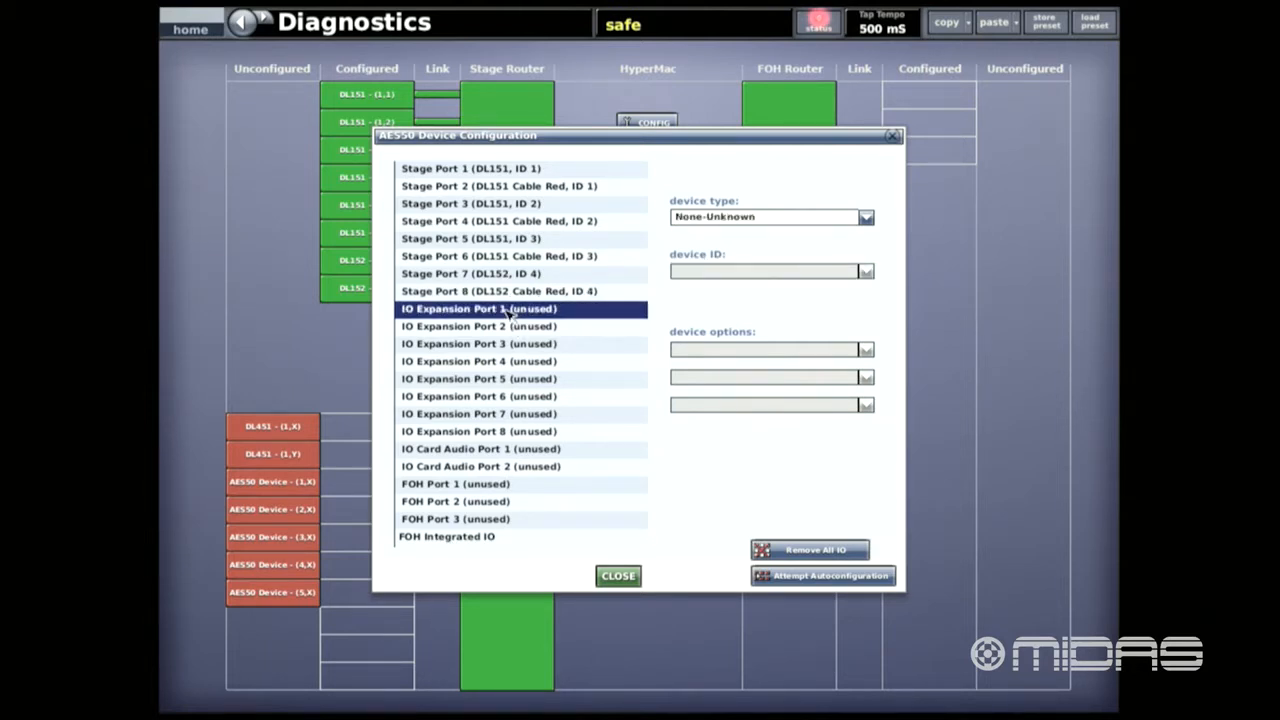
pyautogui.click(866, 218)
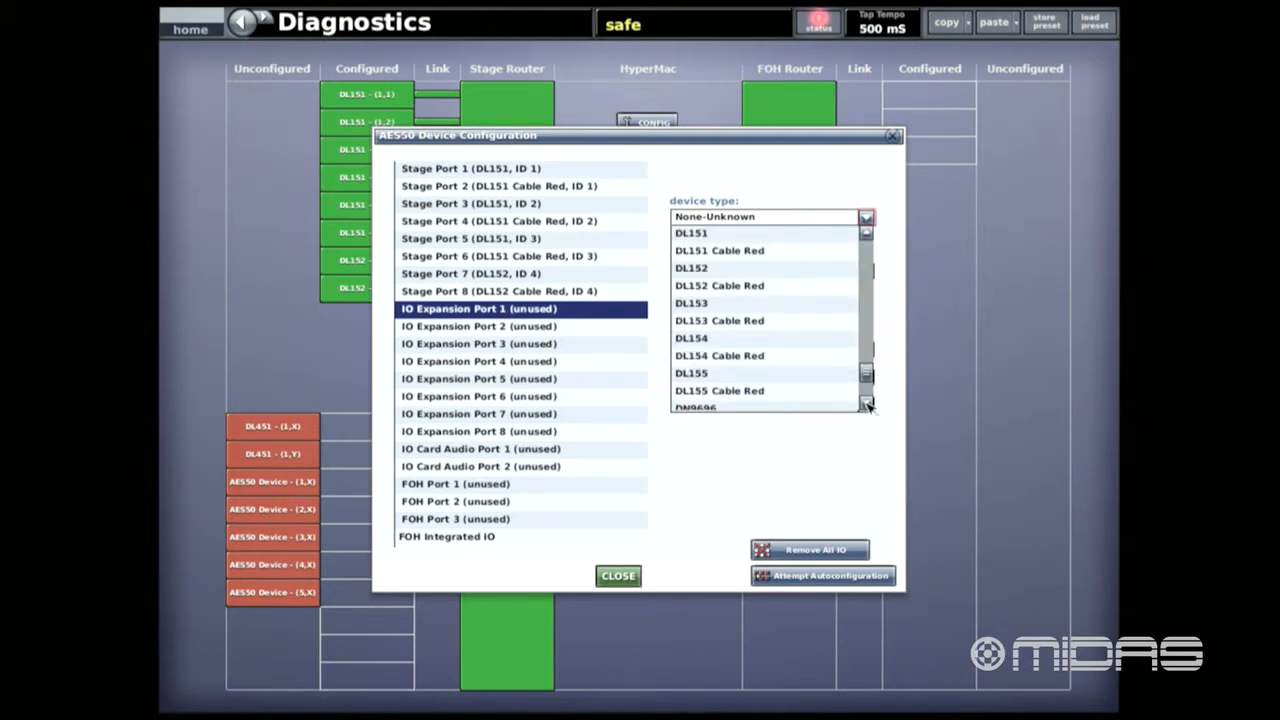
pyautogui.click(866, 233)
pyautogui.click(866, 233)
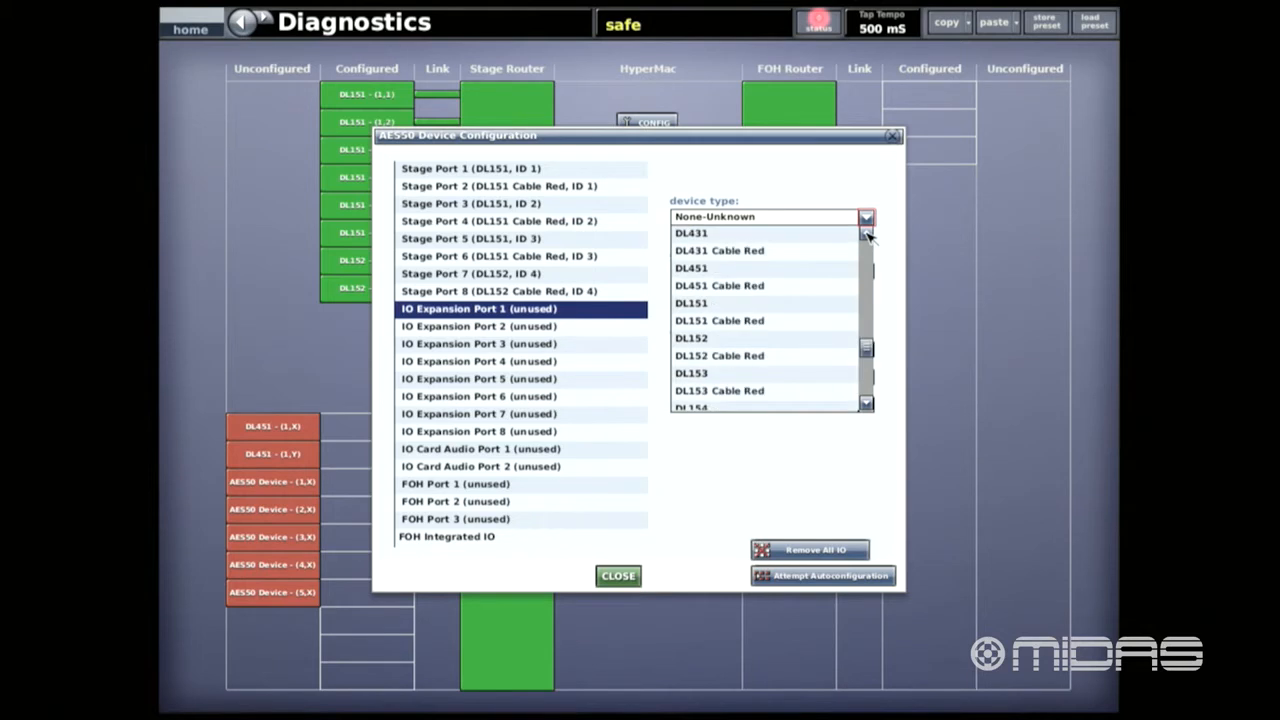
pyautogui.click(716, 269)
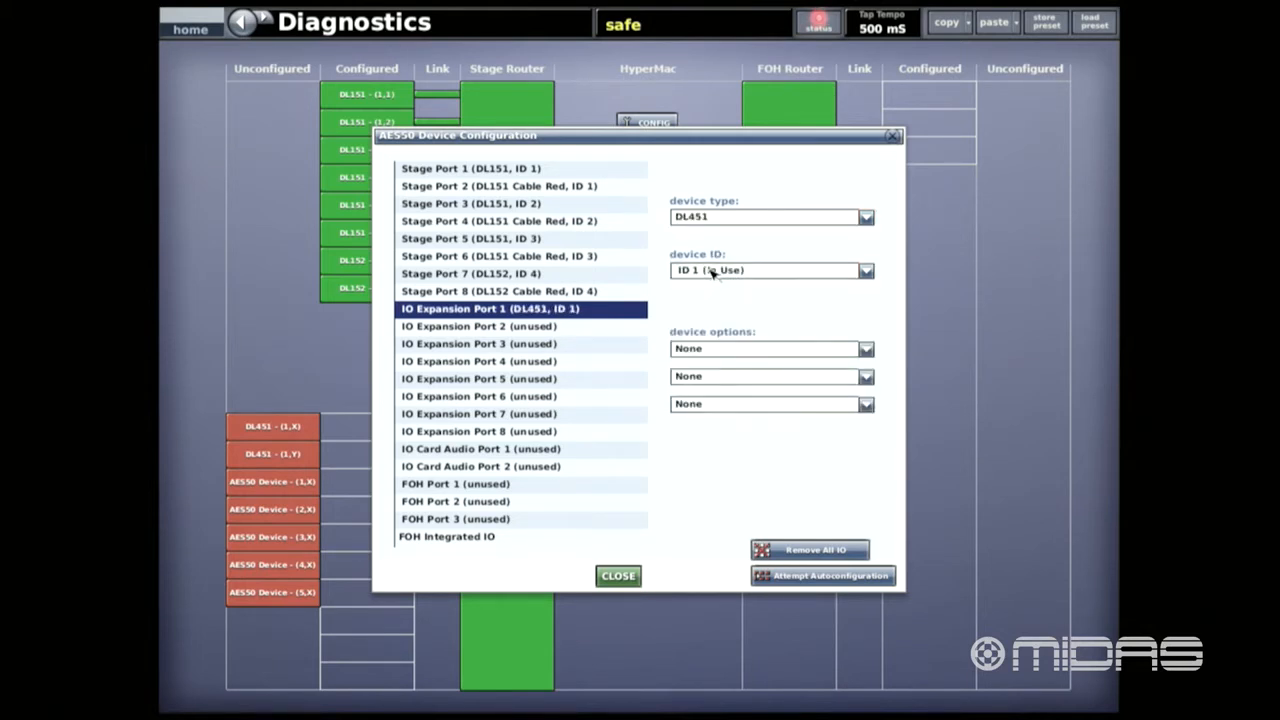
# - Set the device type of IO Expansion Port 2 to DL451 Cable Red
pyautogui.click(564, 329)
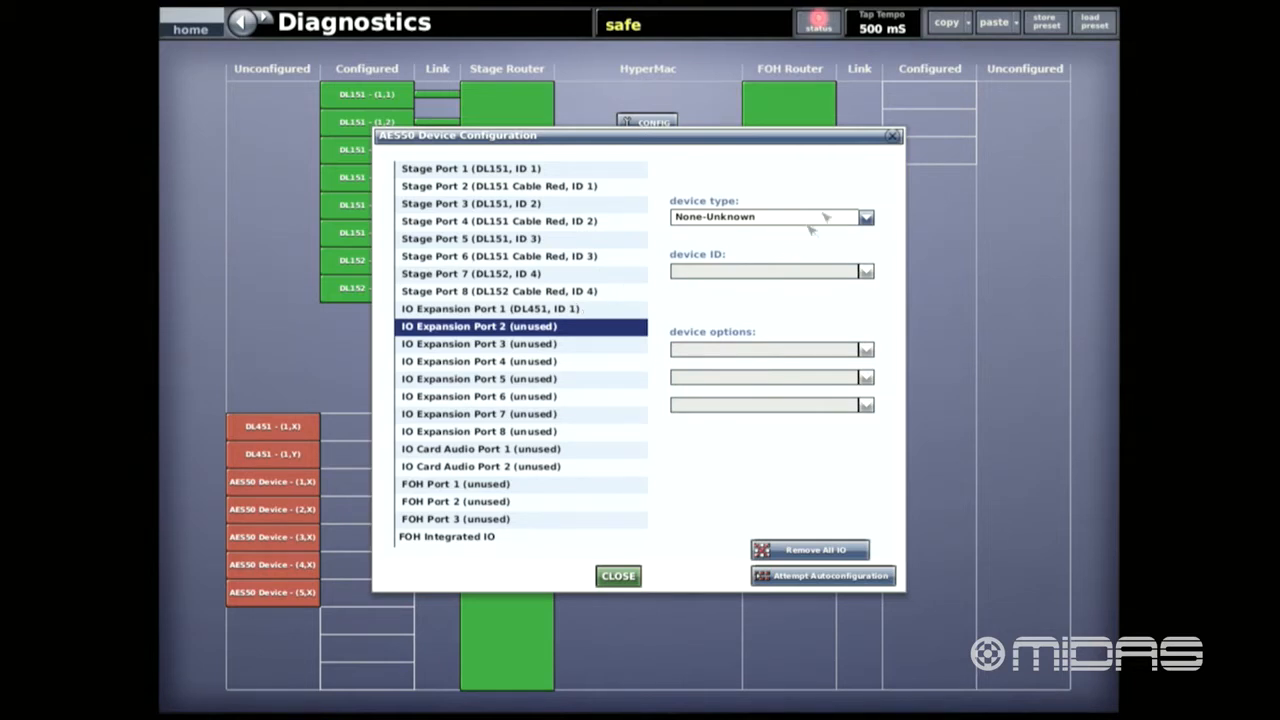
pyautogui.click(866, 217)
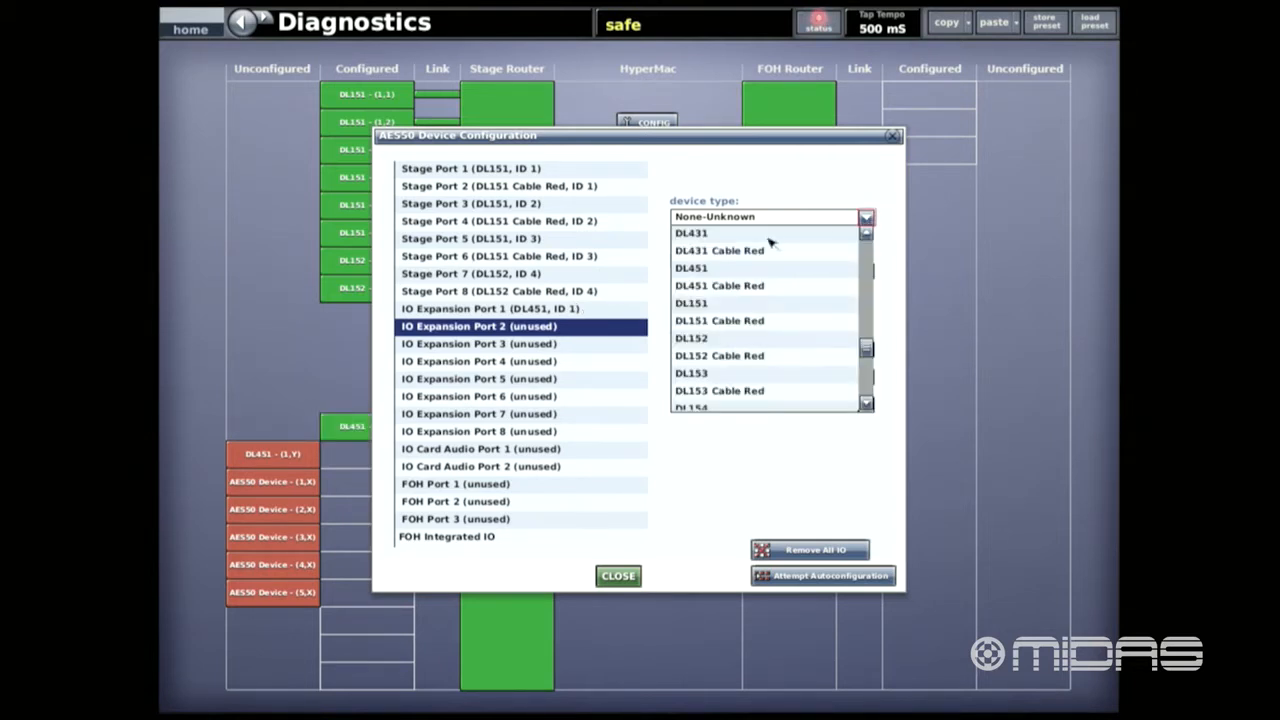
pyautogui.click(736, 287)
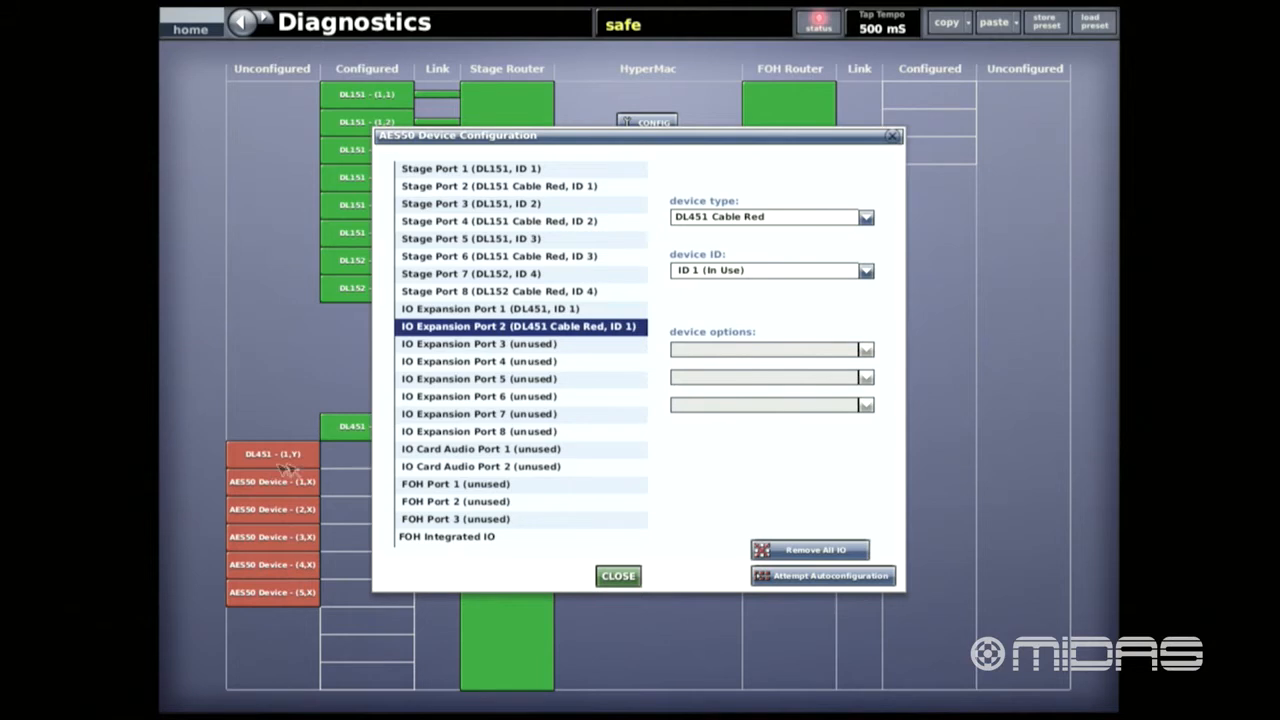
# - Assign the Generic AES50 device type to IO Expansion Port 3 and IO Expansion Port 4
pyautogui.click(552, 347)
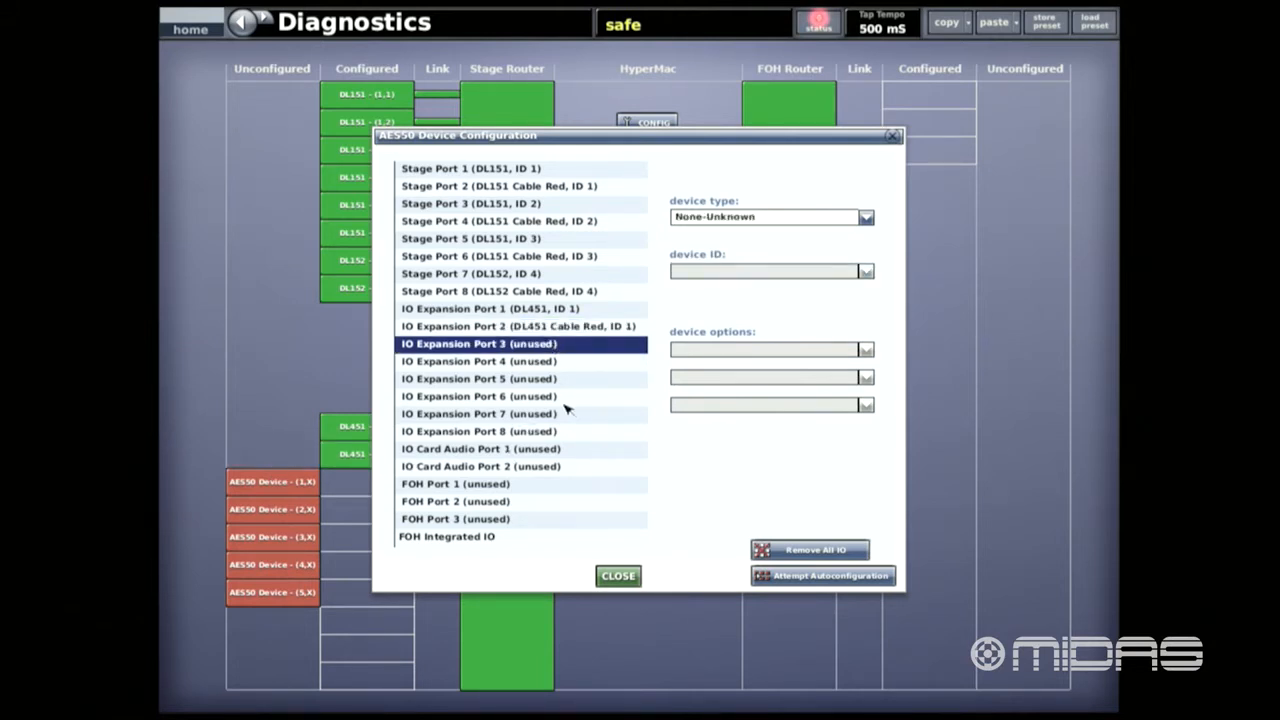
pyautogui.click(866, 218)
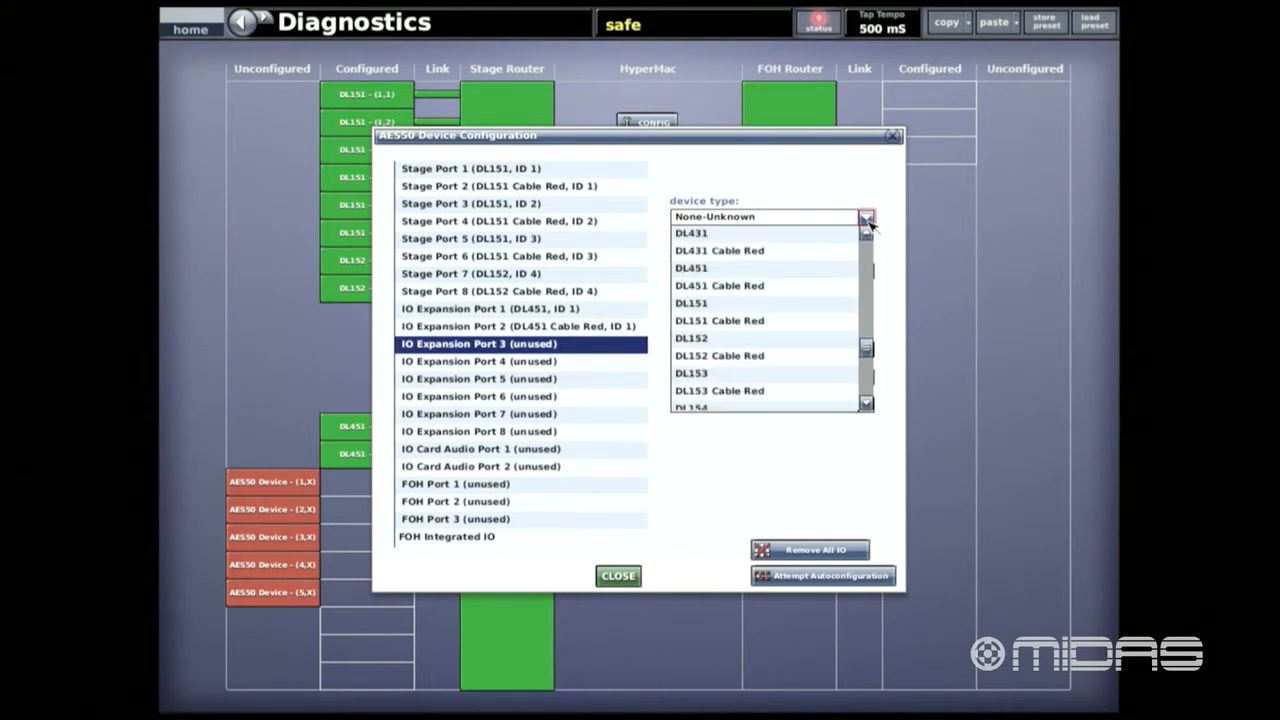
pyautogui.moveTo(866, 349); pyautogui.dragTo(866, 385)
pyautogui.click(743, 391)
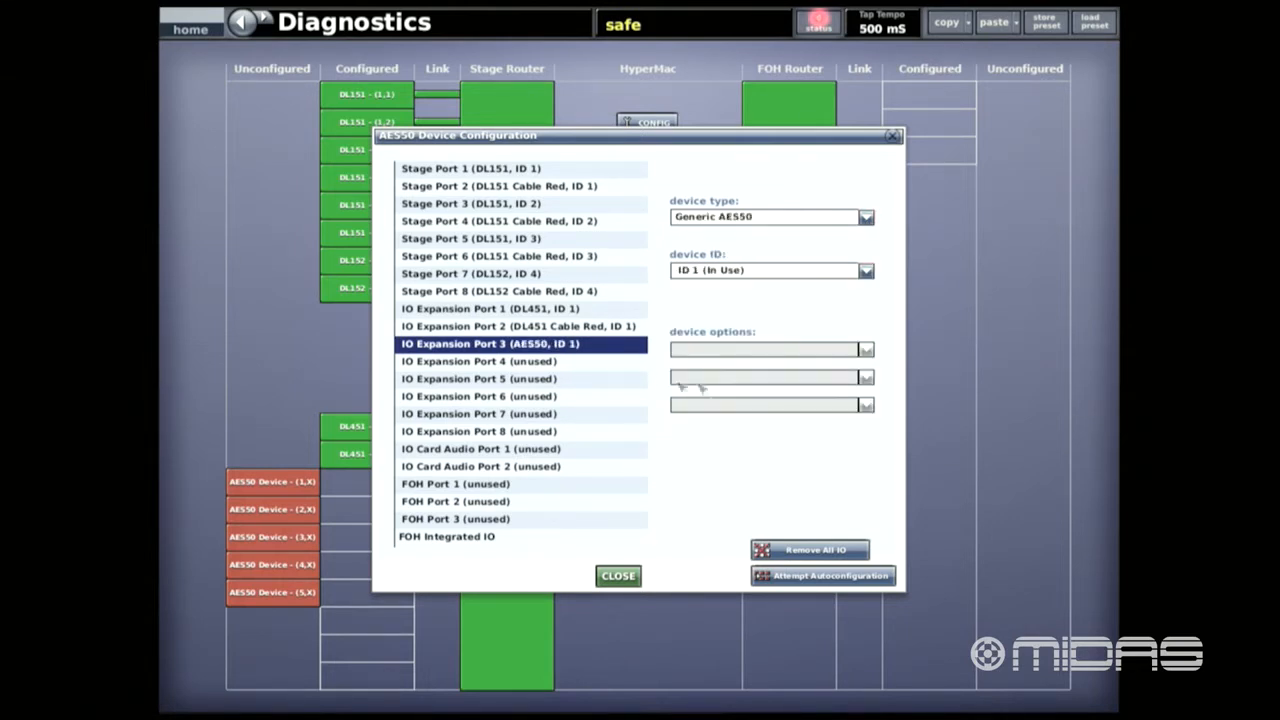
pyautogui.click(551, 364)
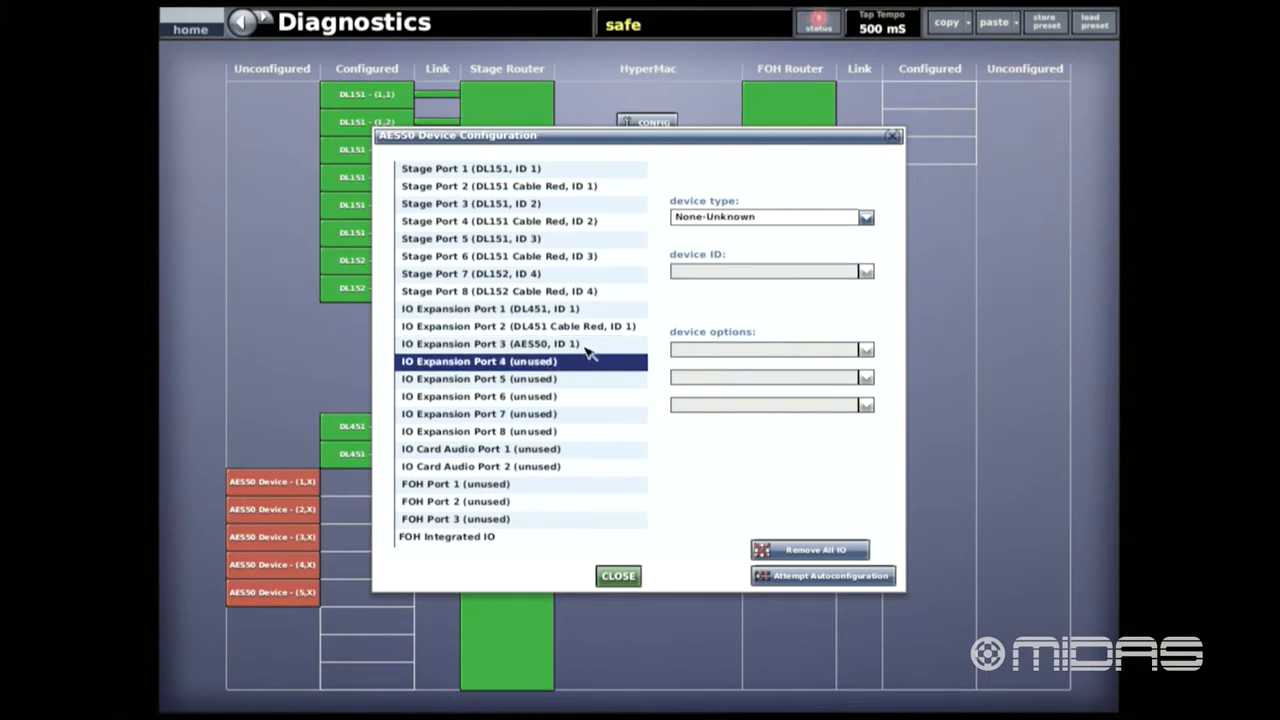
pyautogui.click(866, 217)
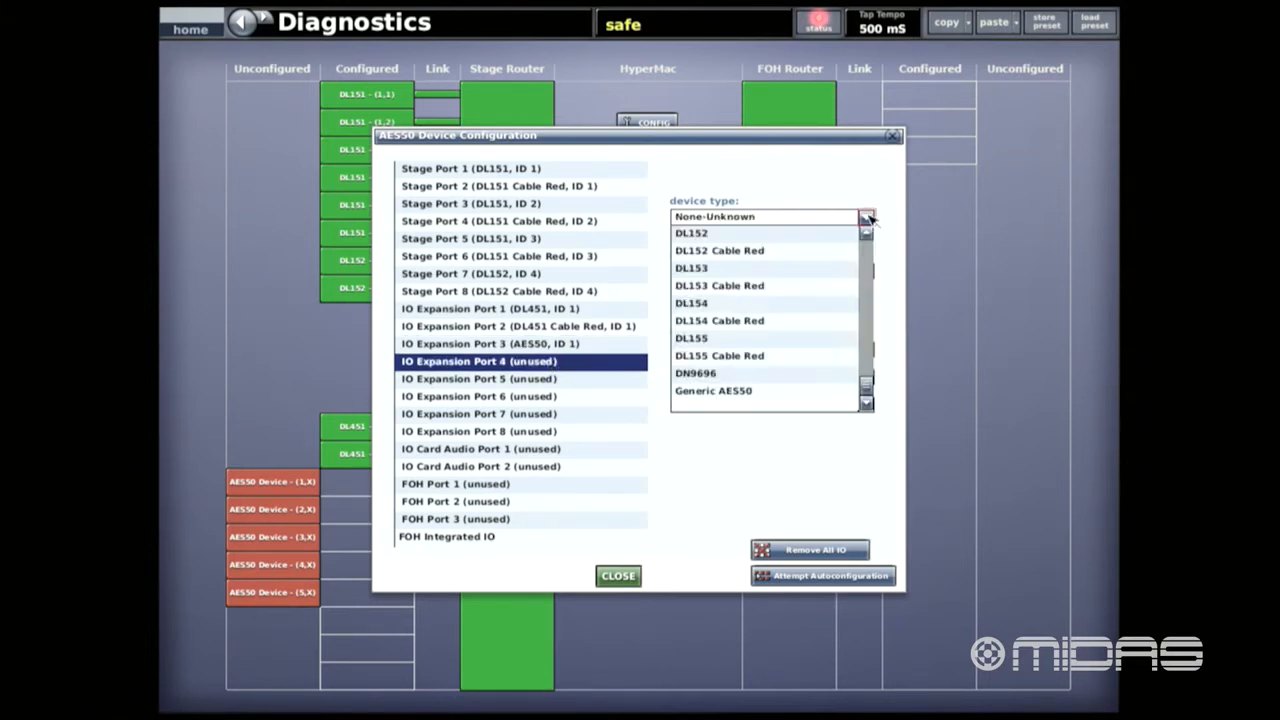
pyautogui.click(735, 391)
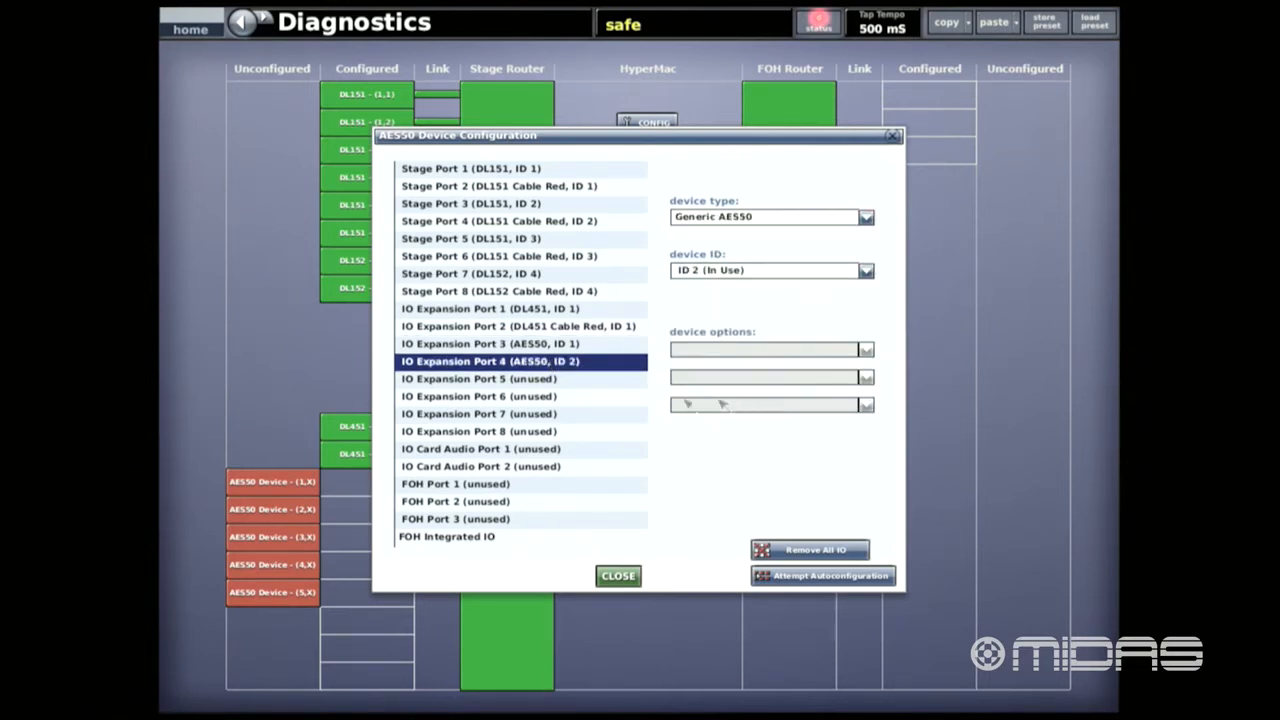
# - Assign the Generic AES50 device type to IO Expansion Port 5 and IO Expansion Port 6
pyautogui.click(562, 380)
pyautogui.click(866, 218)
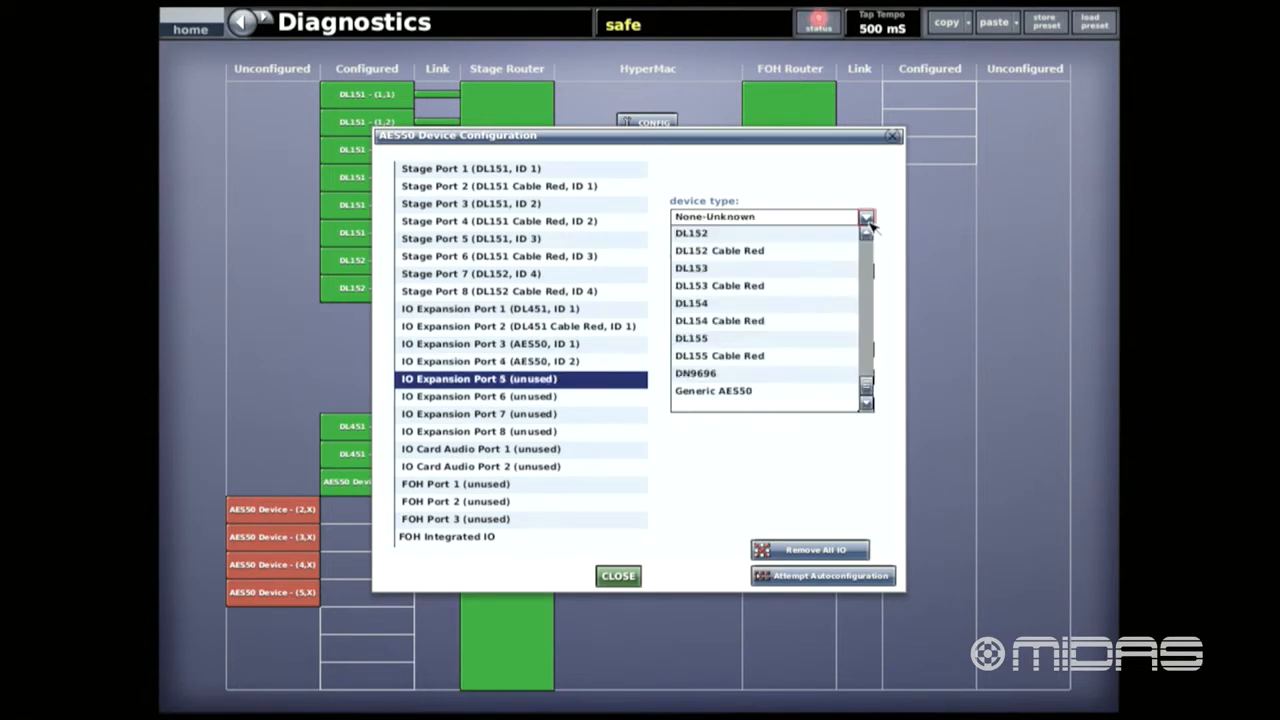
pyautogui.click(735, 391)
pyautogui.click(522, 399)
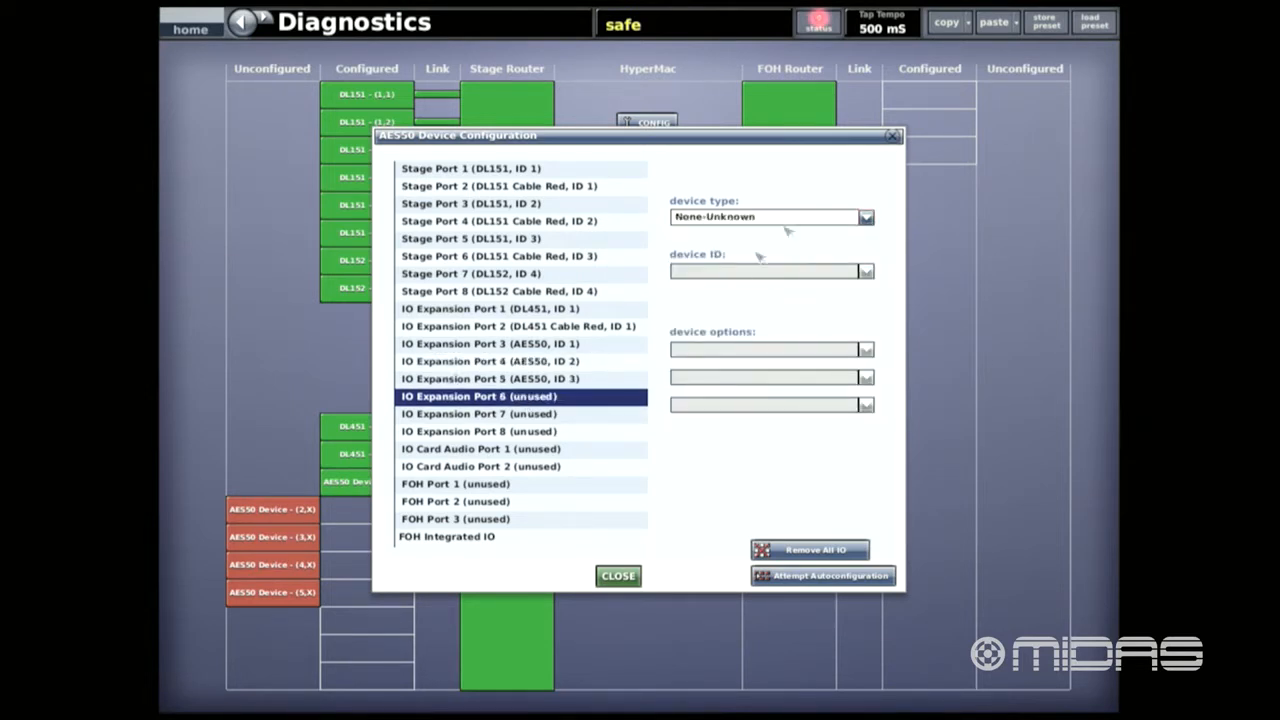
pyautogui.click(866, 218)
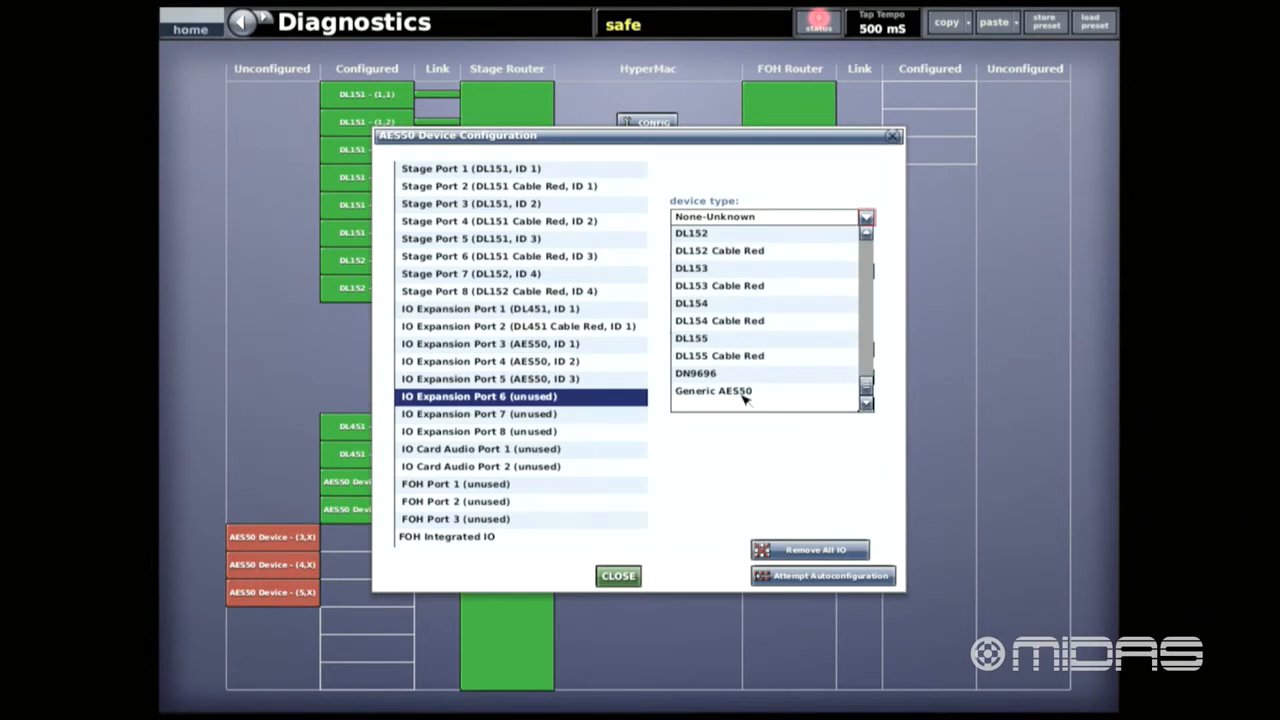
pyautogui.click(746, 395)
# - Assign Generic AES50 to IO Expansion Port 7 and close the device configuration
pyautogui.click(533, 416)
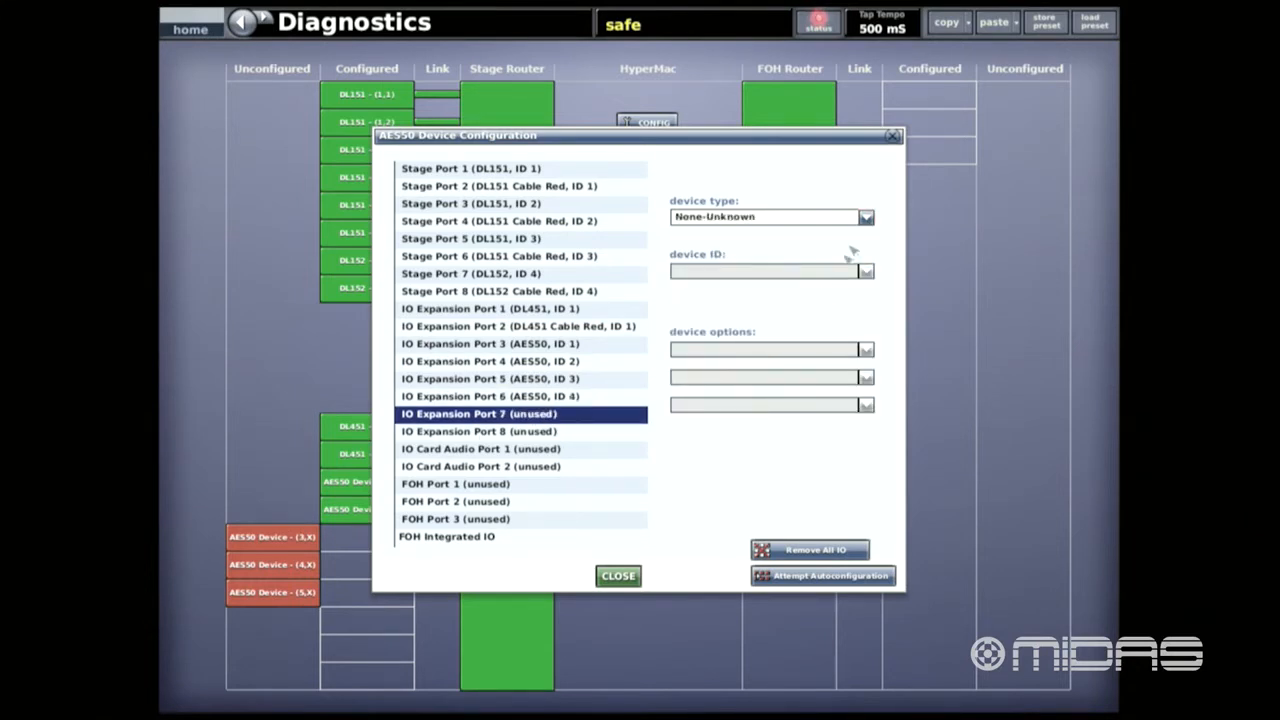
pyautogui.click(866, 218)
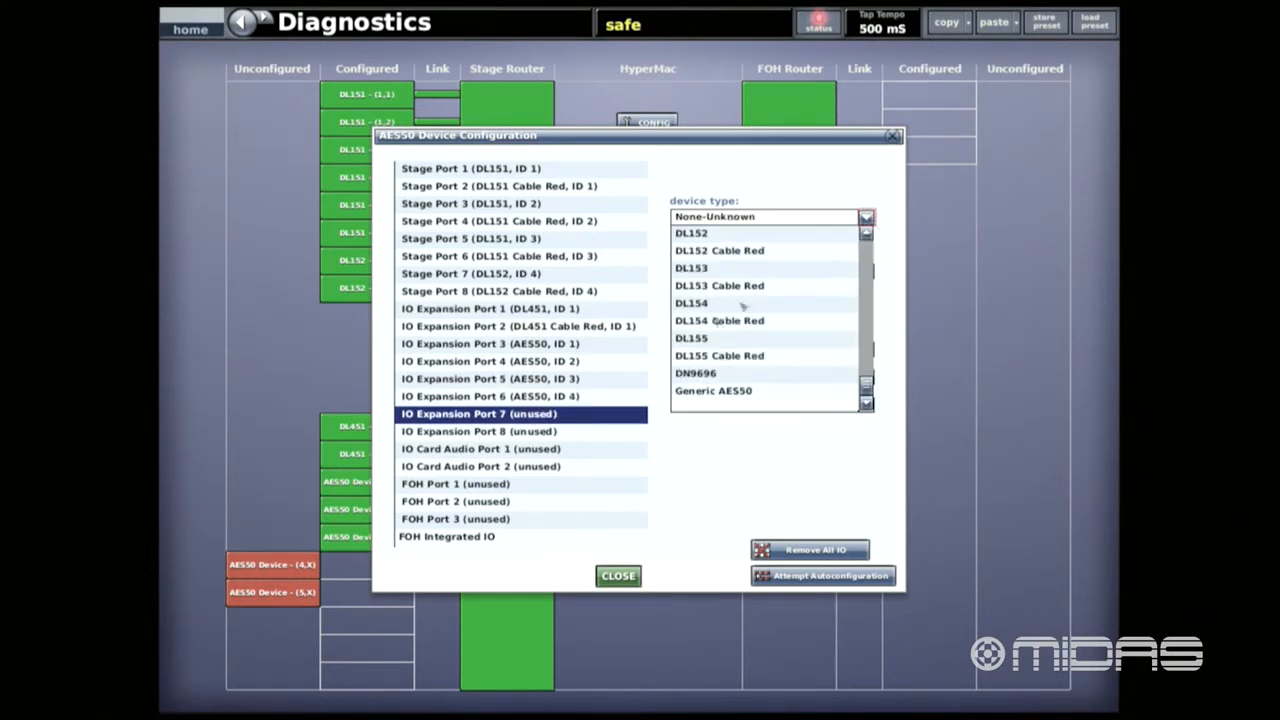
pyautogui.click(716, 398)
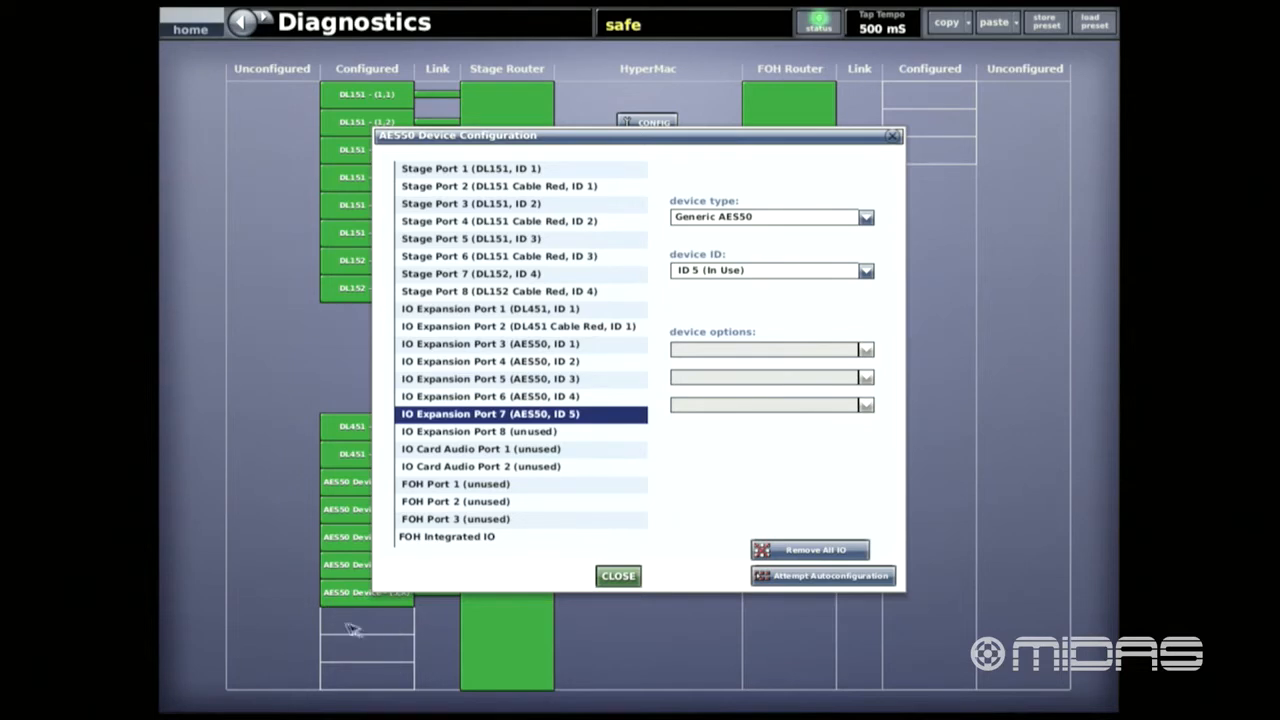
pyautogui.click(617, 578)
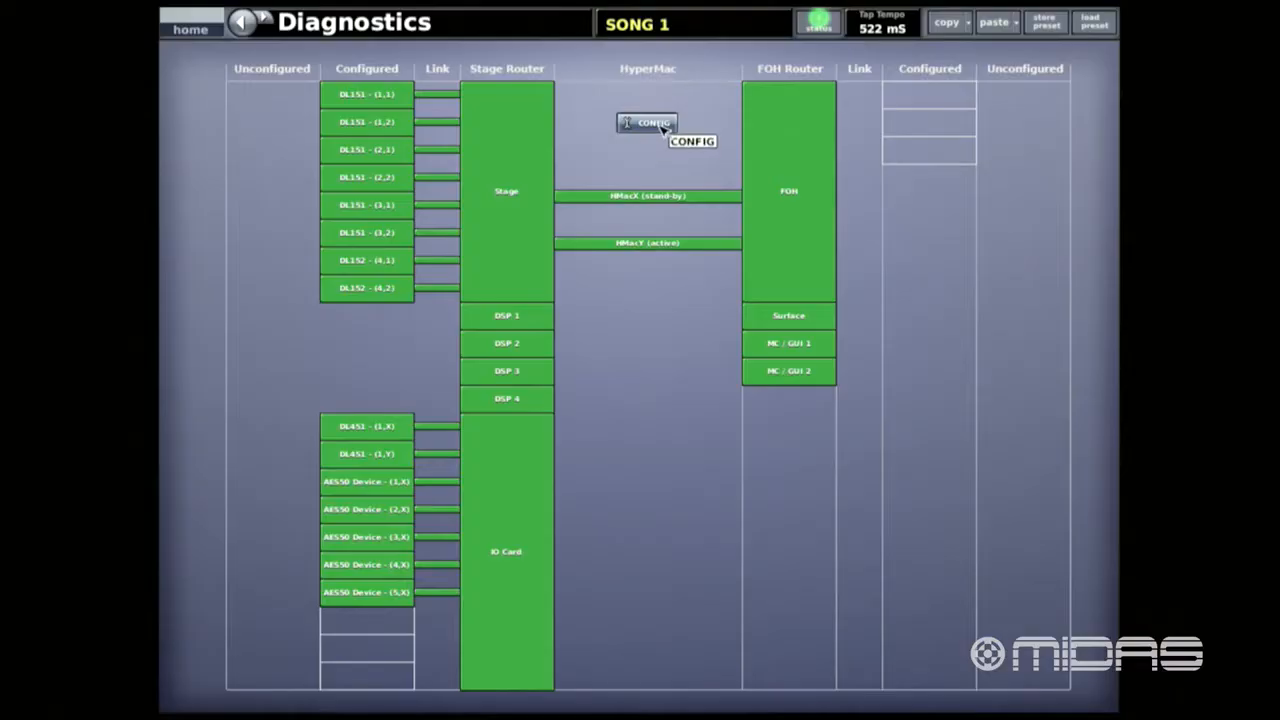
# - Check the FOH Integrated IO options in the AES50 device configuration, and set IO Expansion Port 1's first device option to Analogue 8 Output
pyautogui.click(660, 124)
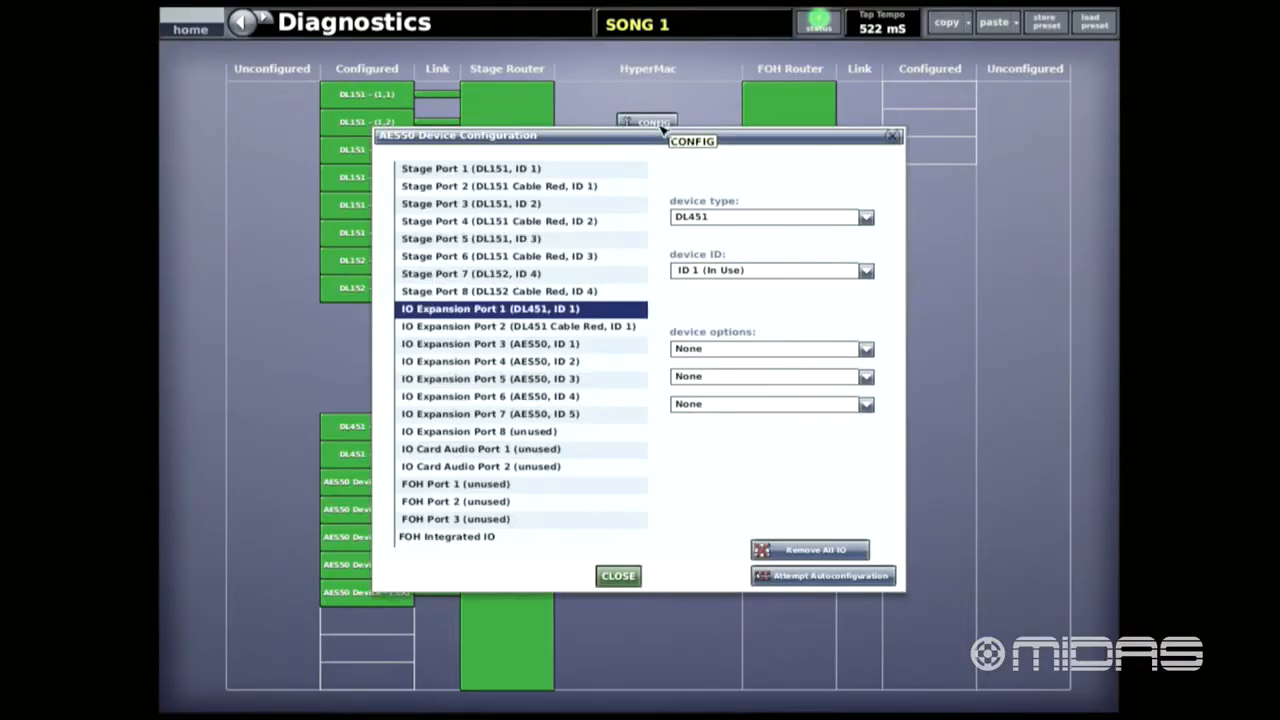
pyautogui.click(455, 538)
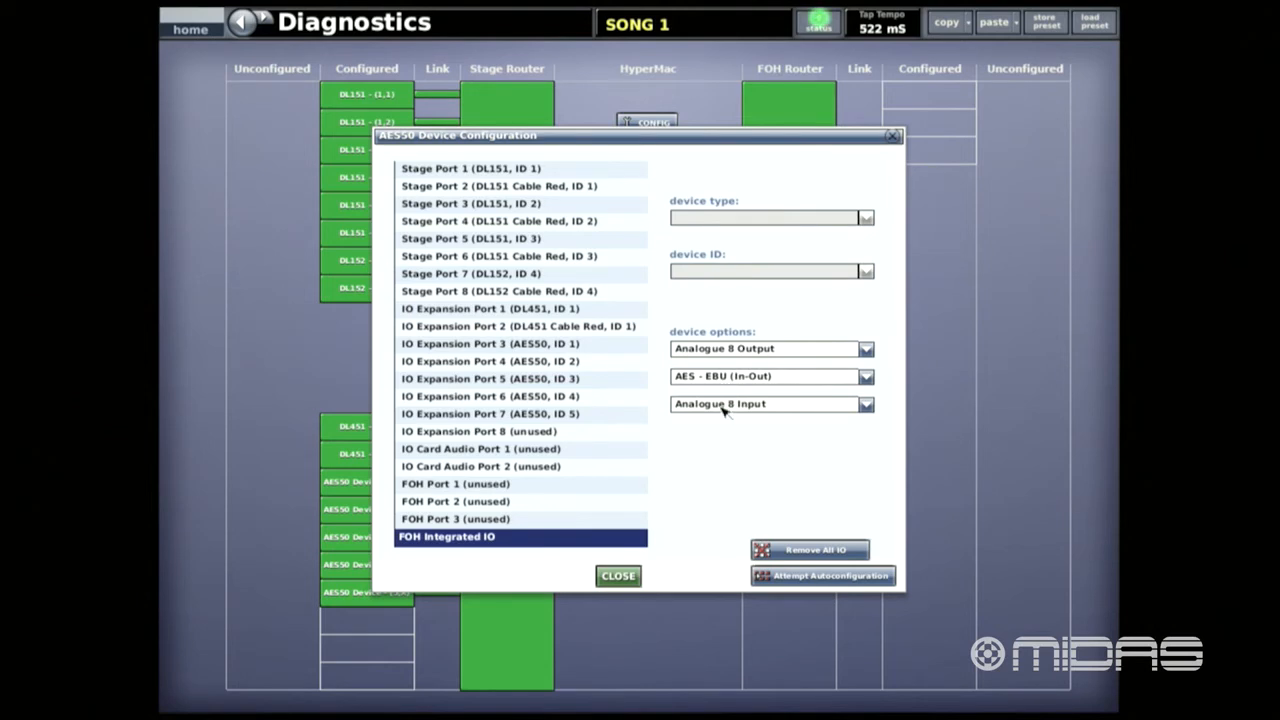
pyautogui.click(528, 311)
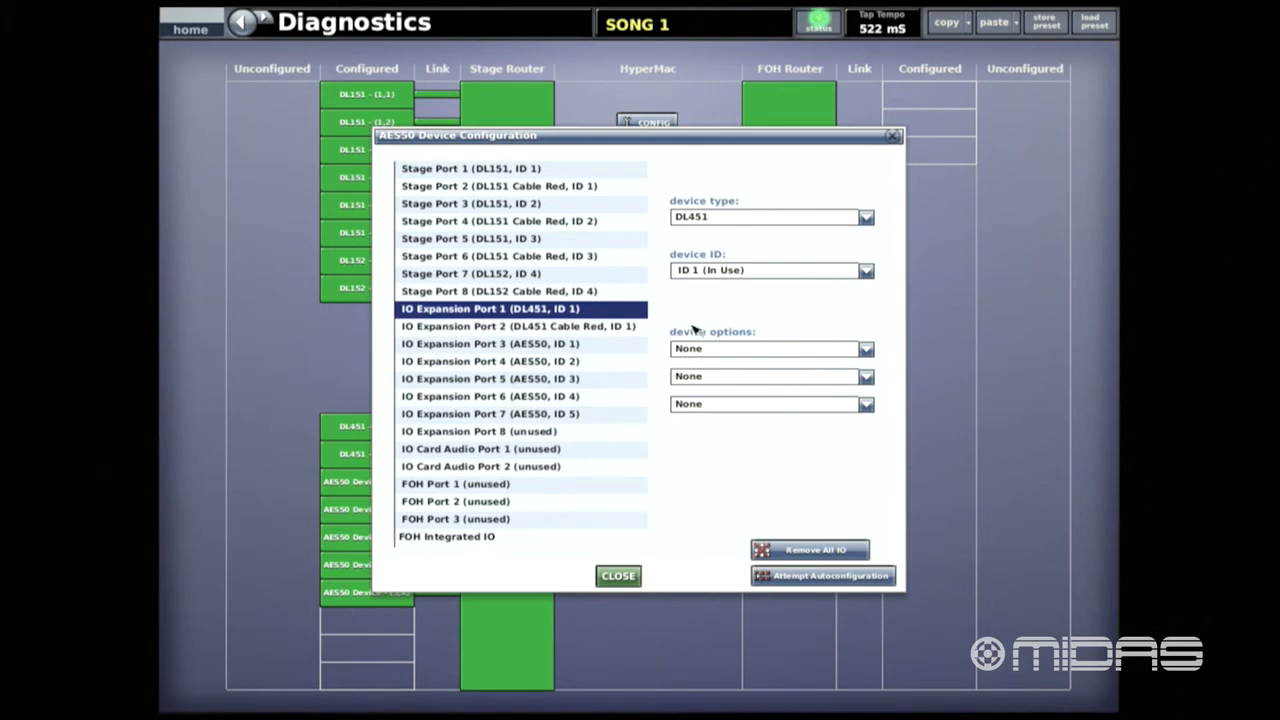
pyautogui.click(866, 349)
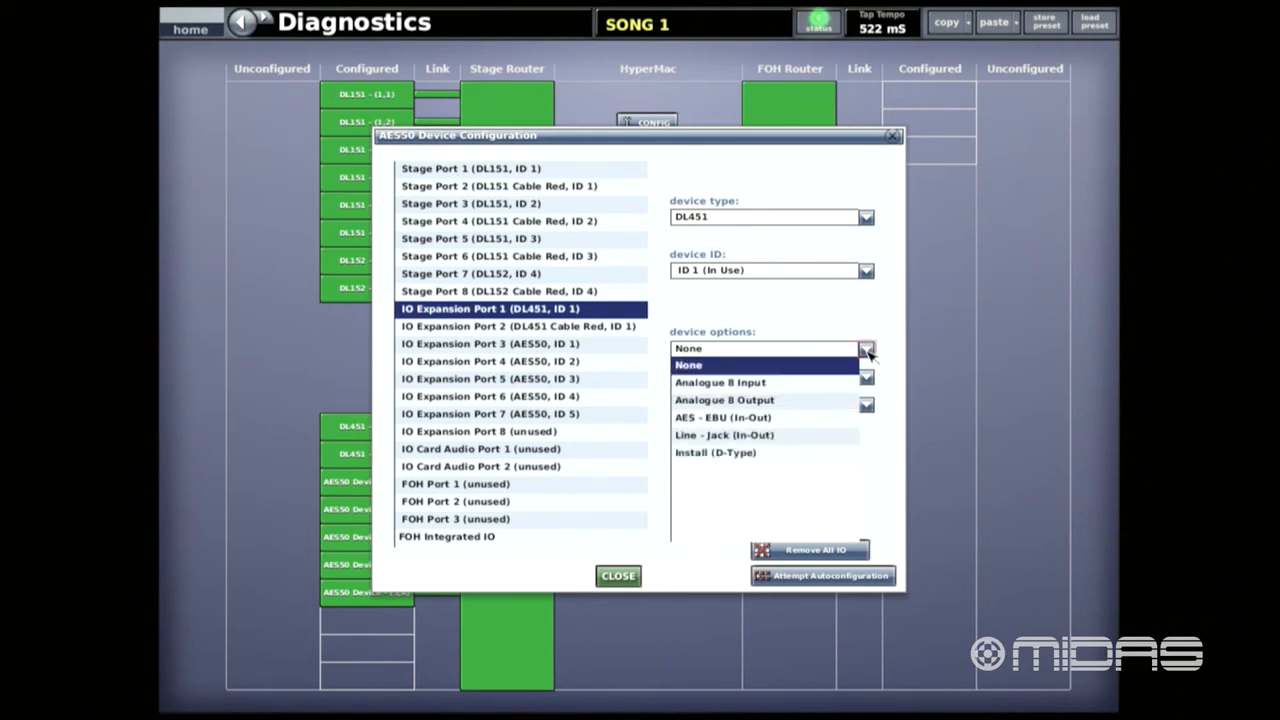
pyautogui.click(760, 401)
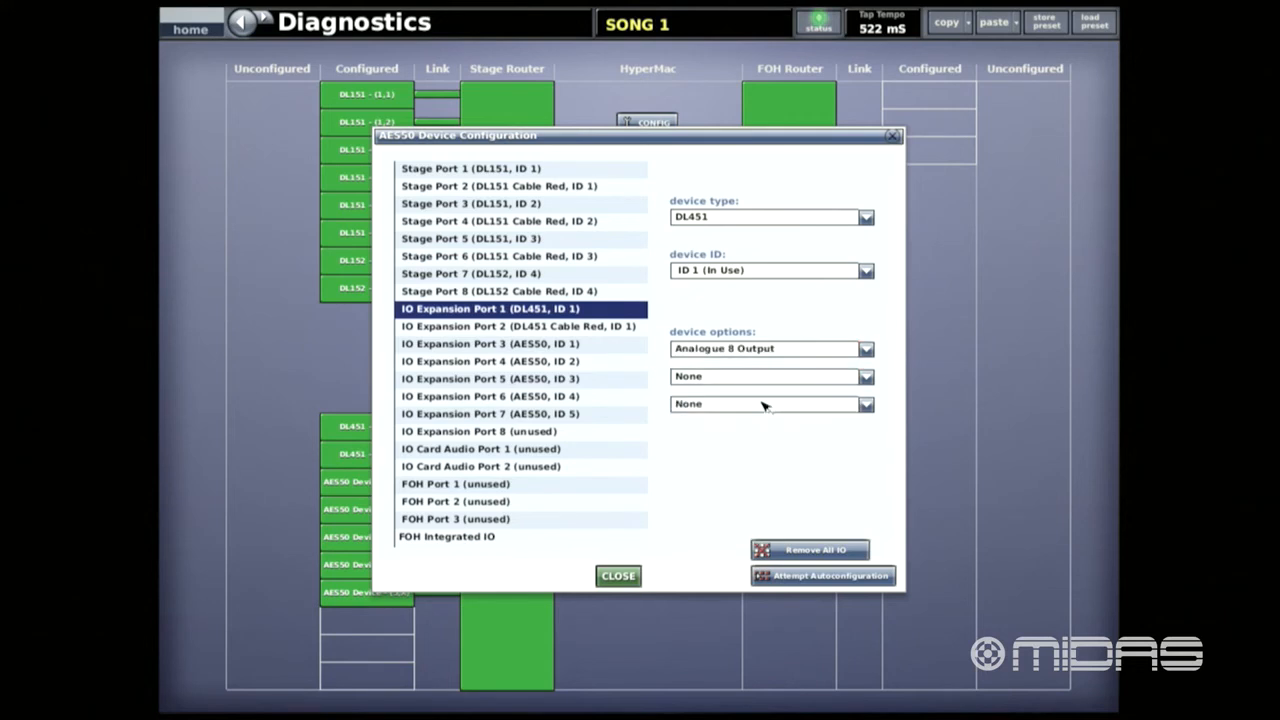
# - Set IO Expansion Port 1's second device option to AES - EBU (In-Out) and third to Analogue 8 Input, and close the configuration
pyautogui.click(866, 377)
pyautogui.click(758, 447)
pyautogui.click(866, 405)
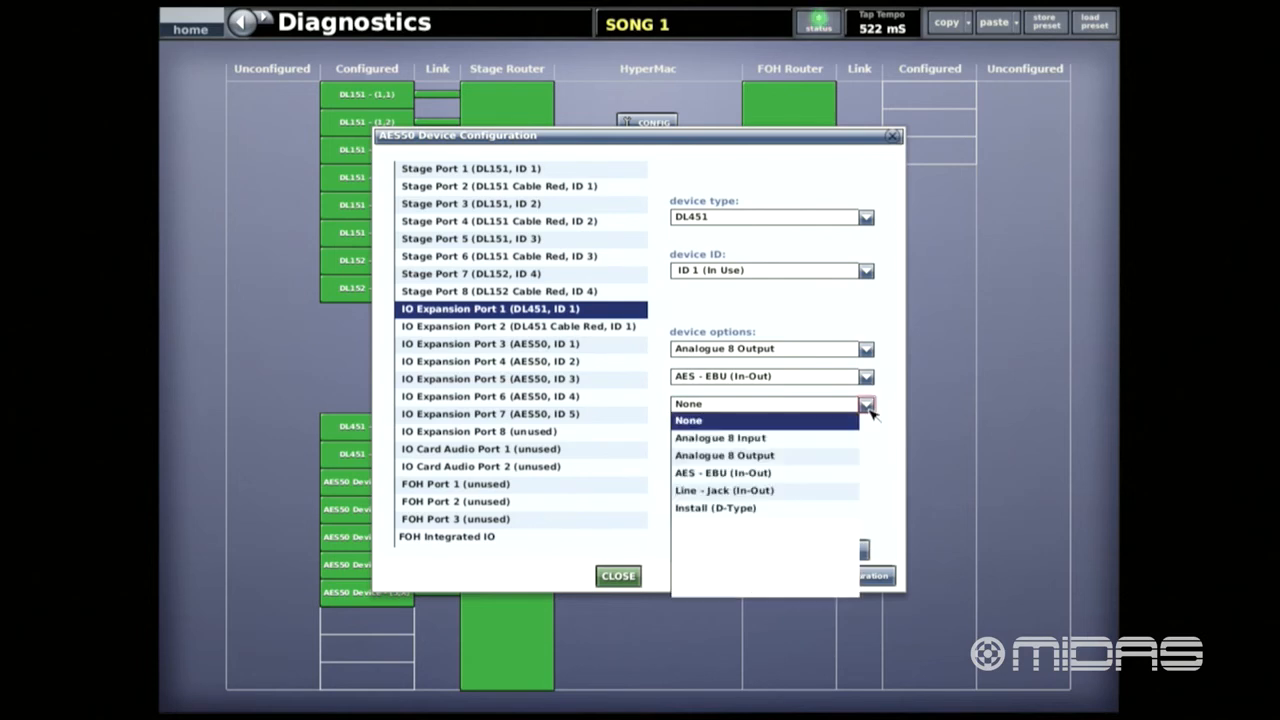
pyautogui.click(762, 445)
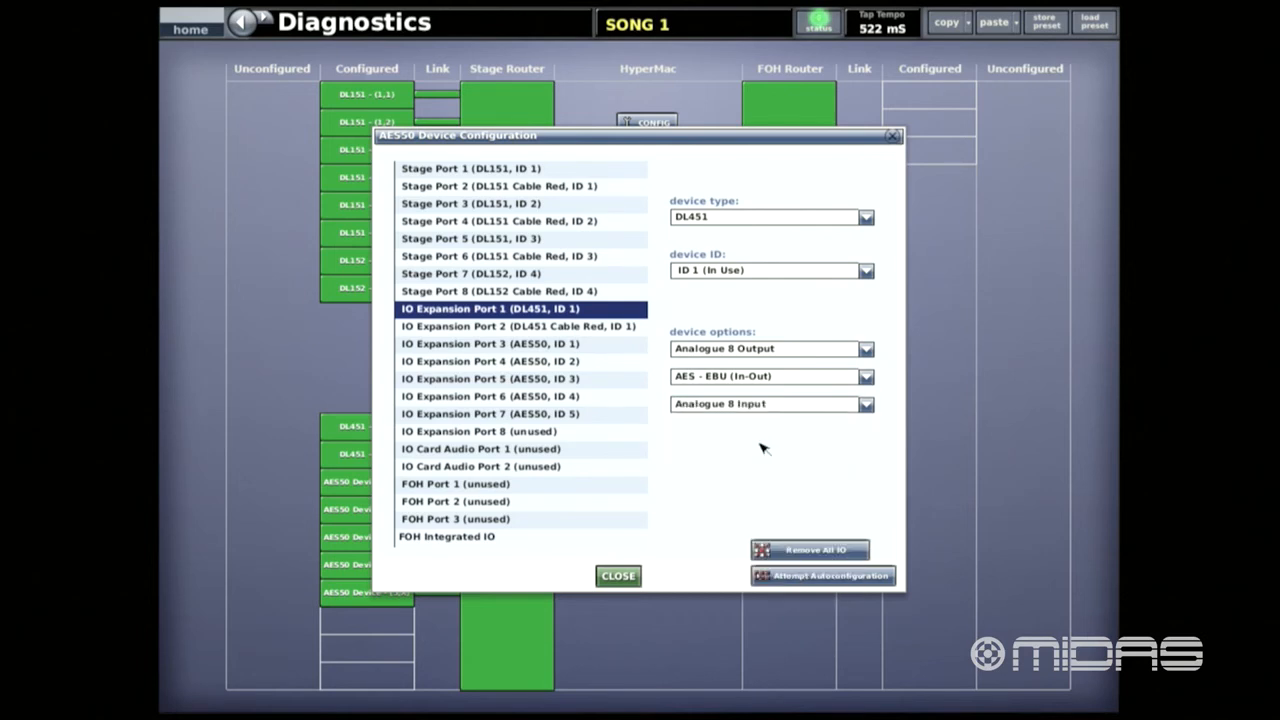
pyautogui.click(622, 577)
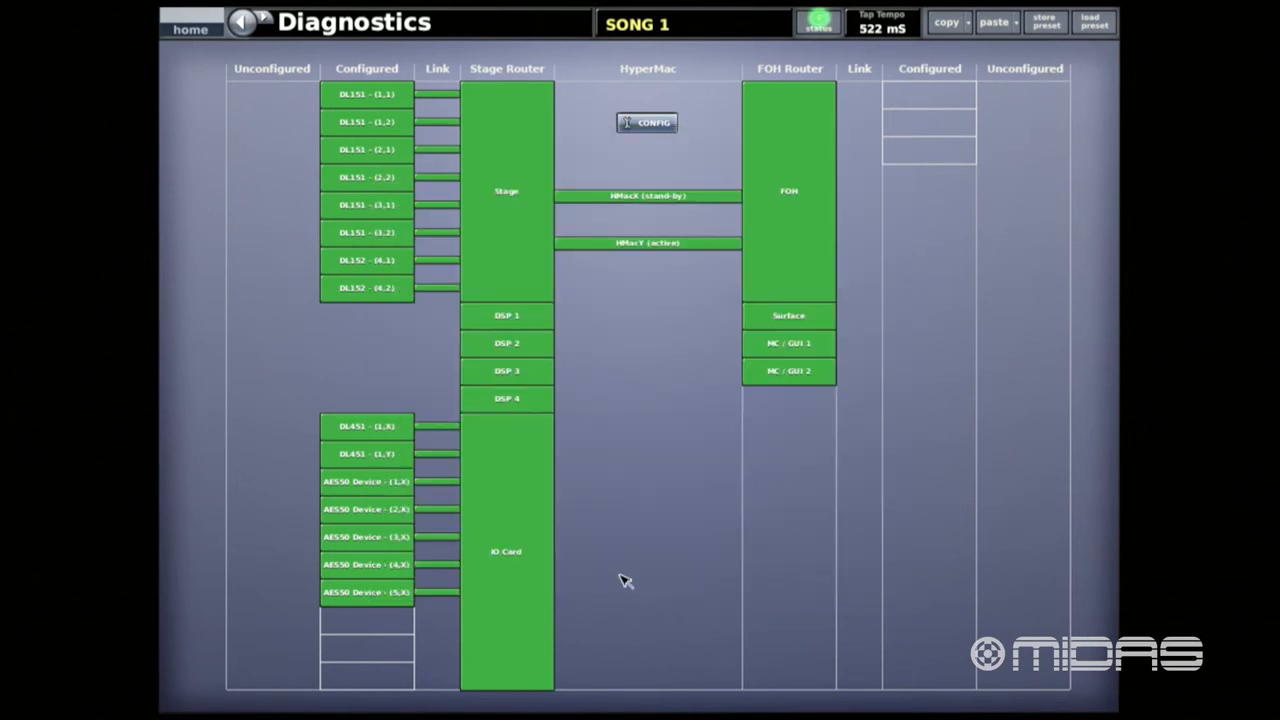